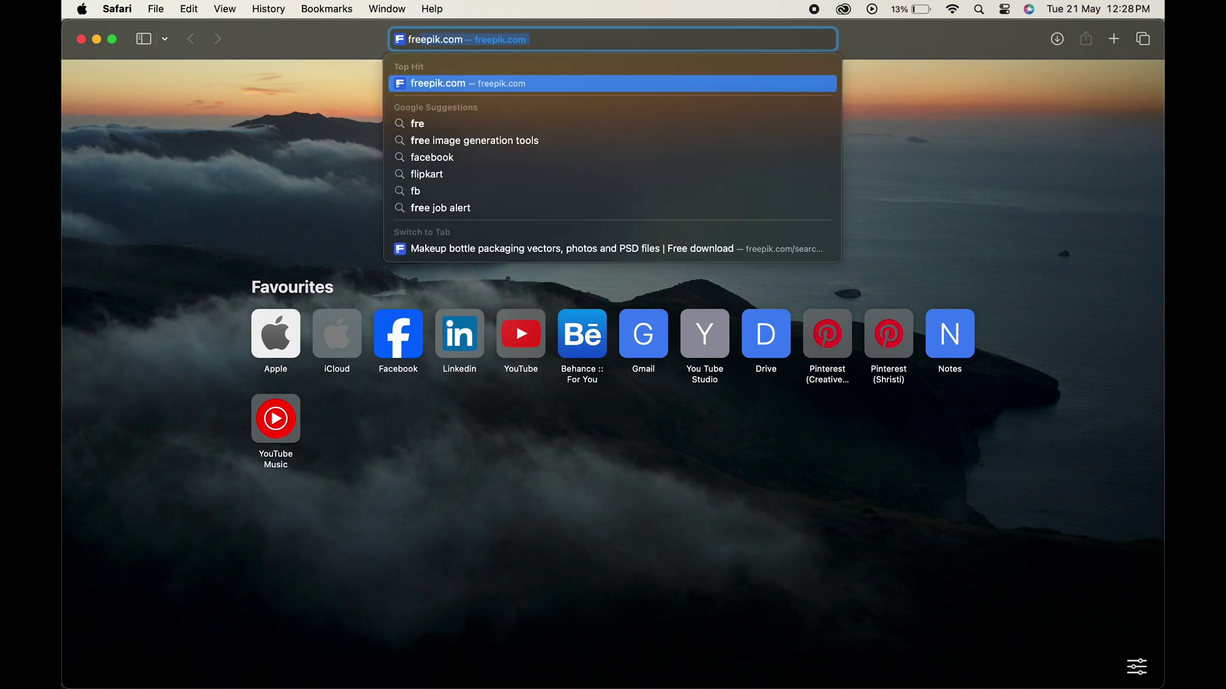
# Load freepik.com and search its assets for 'makeup bottle packaging'
pyautogui.press('Return')
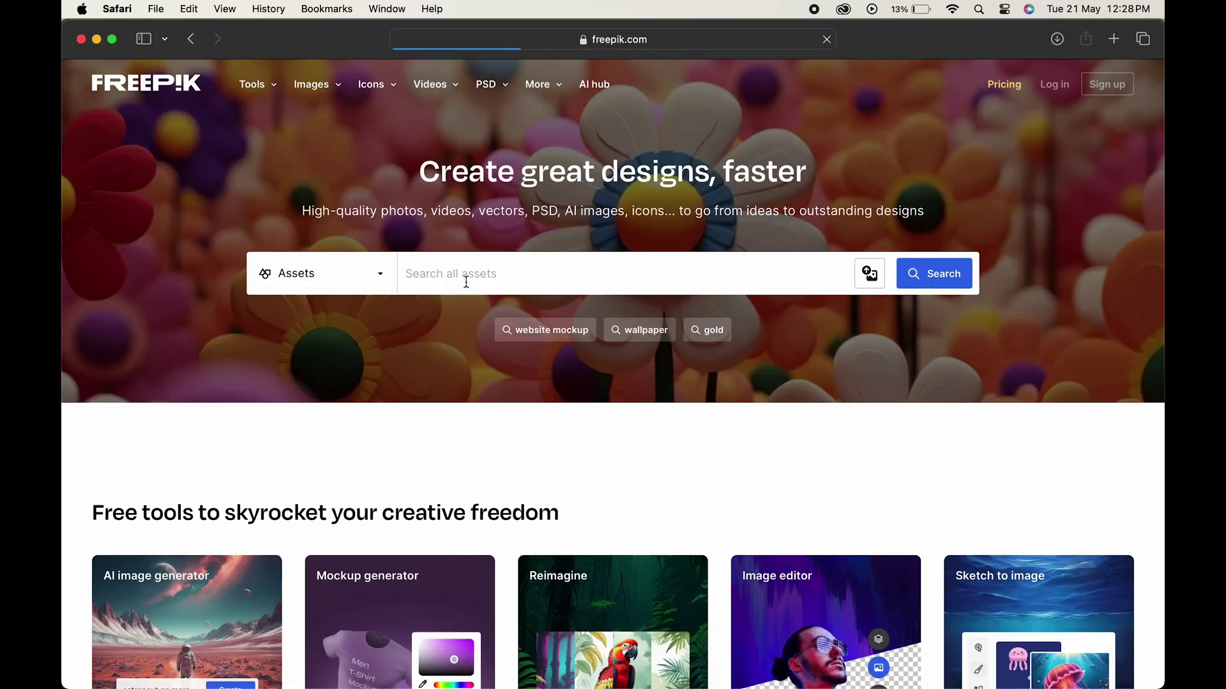
pyautogui.click(466, 281)
pyautogui.write('makeup bottle packagin')
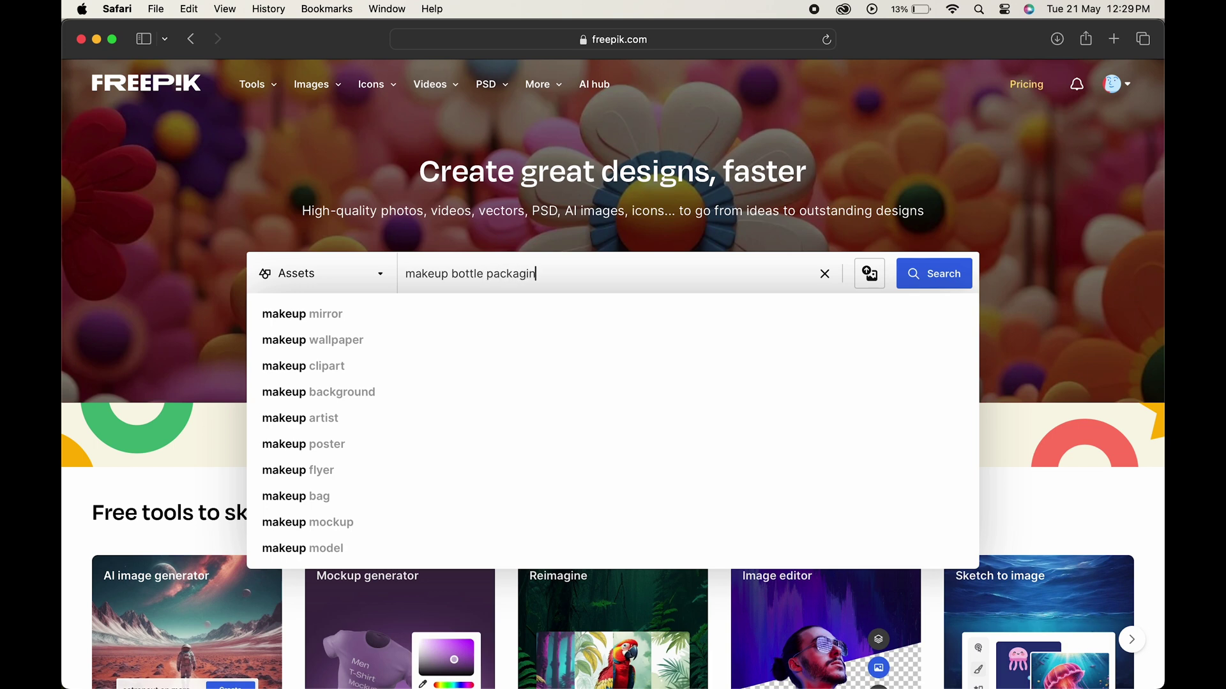
pyautogui.write('g')
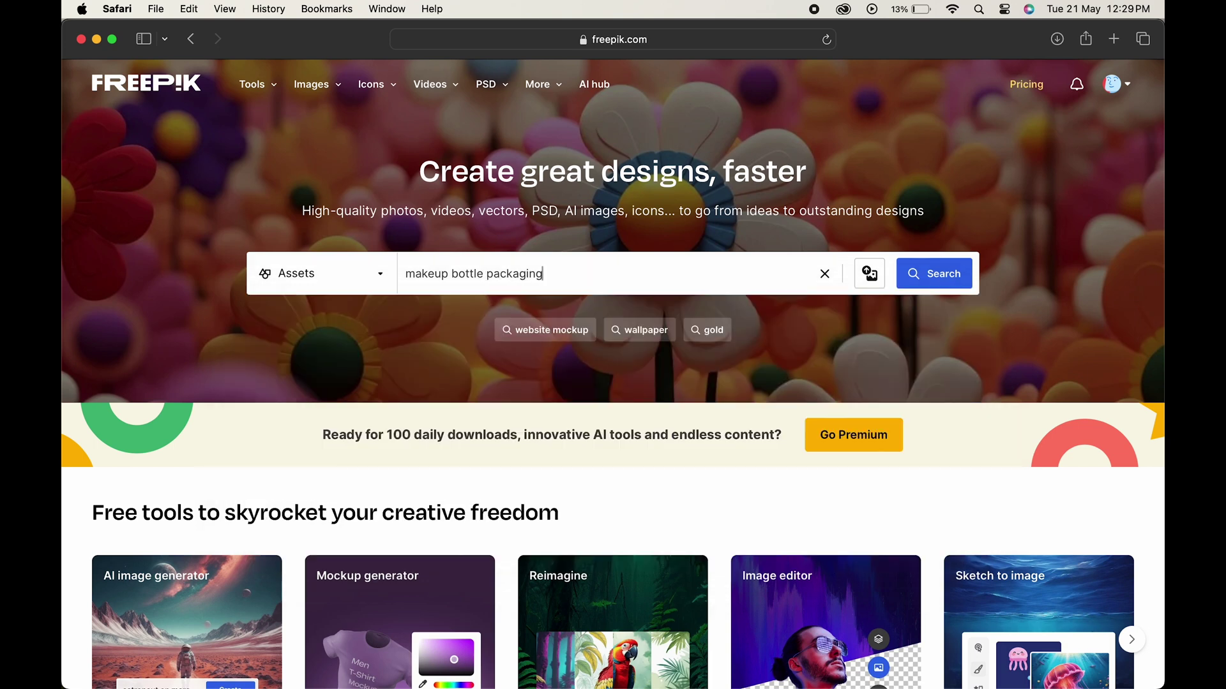
pyautogui.press('Return')
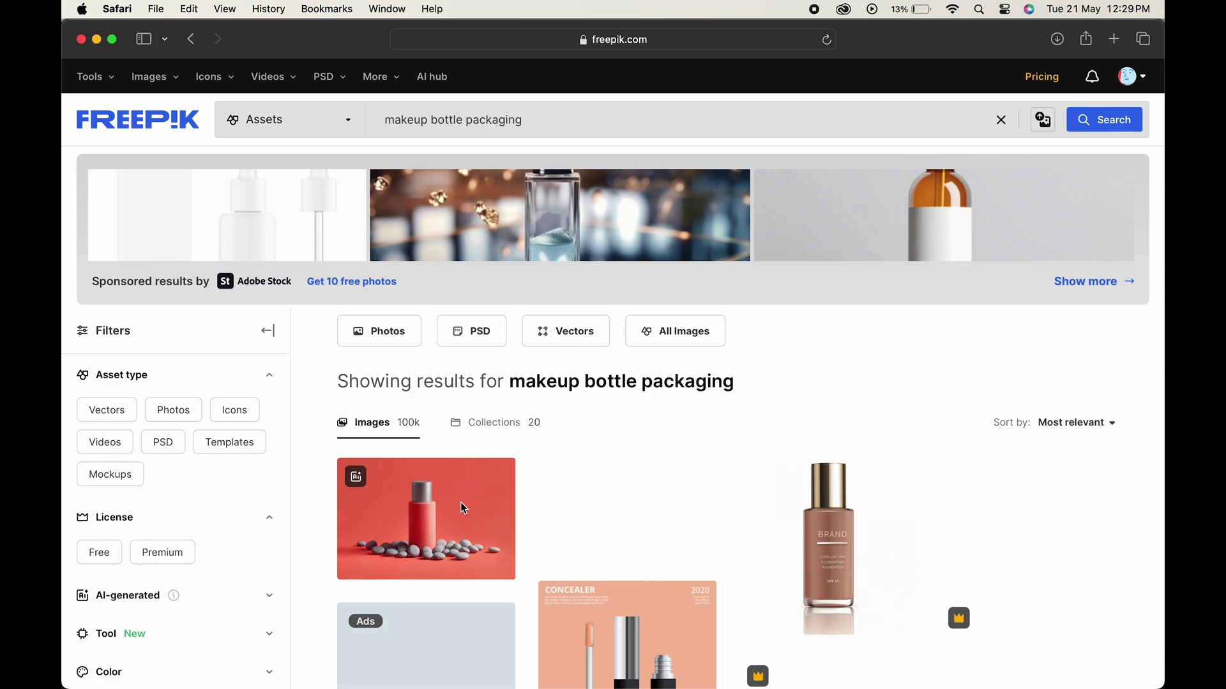
# Find the pink cosmetic bottle on red background image and download it for free
pyautogui.scroll(-3, 463, 502)
pyautogui.scroll(-15, 462, 503)
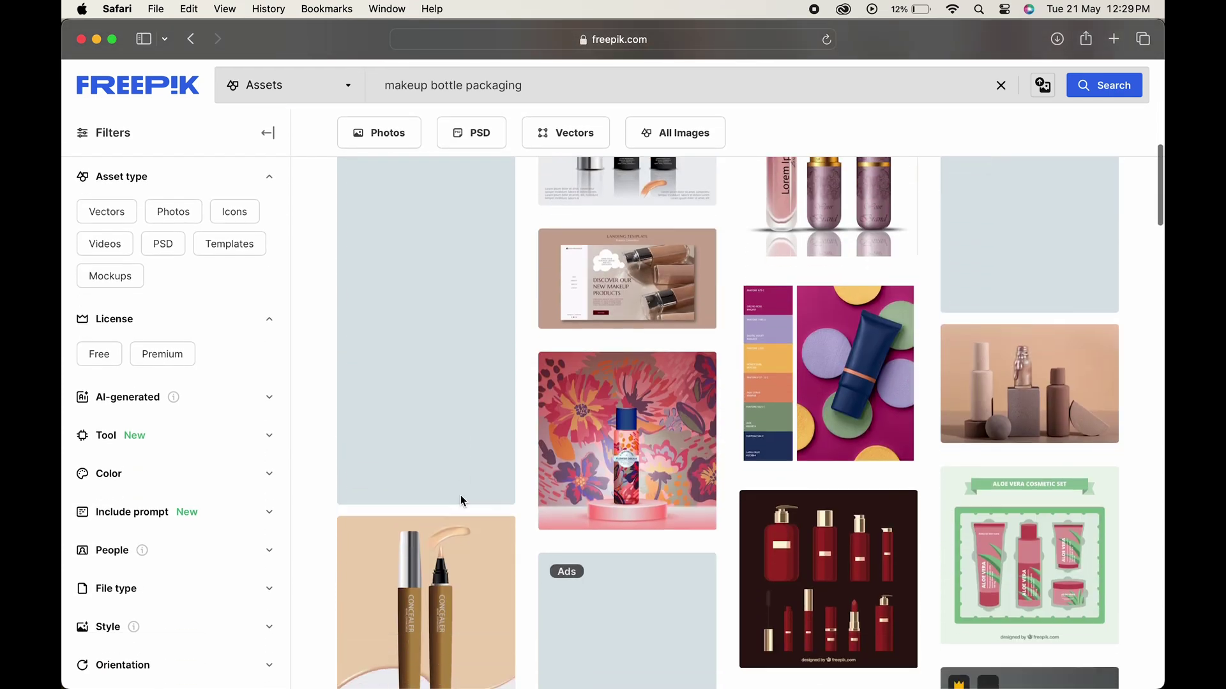
pyautogui.scroll(-15, 461, 499)
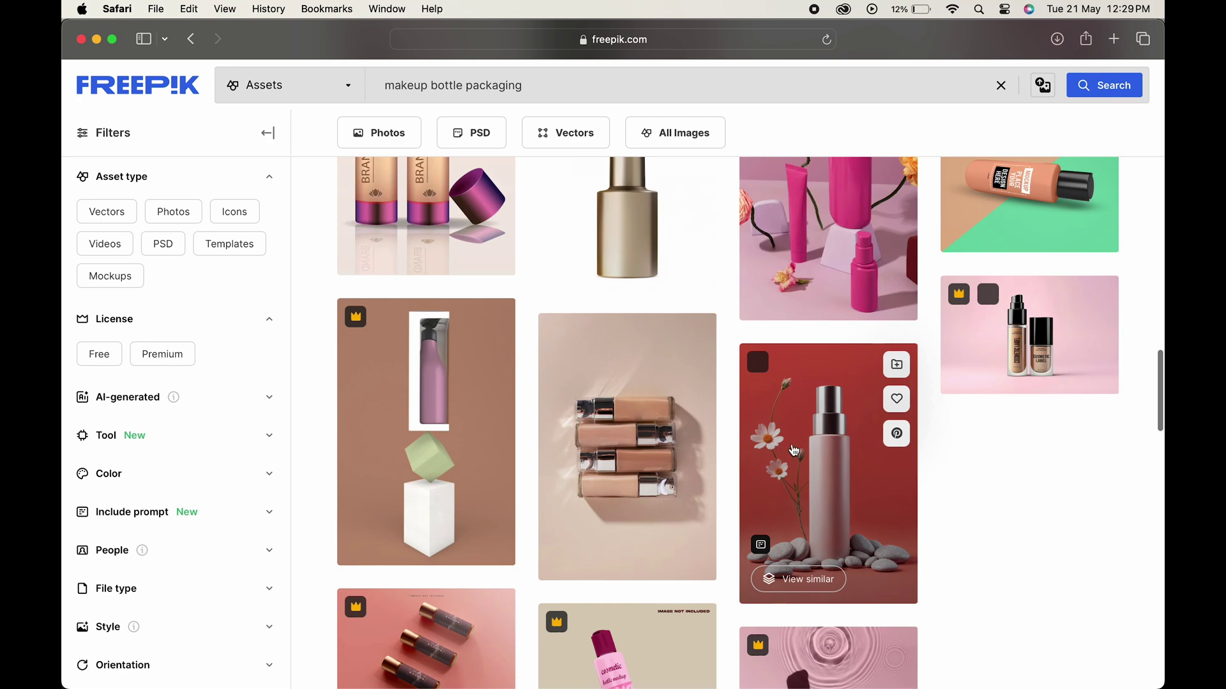
pyautogui.click(794, 451)
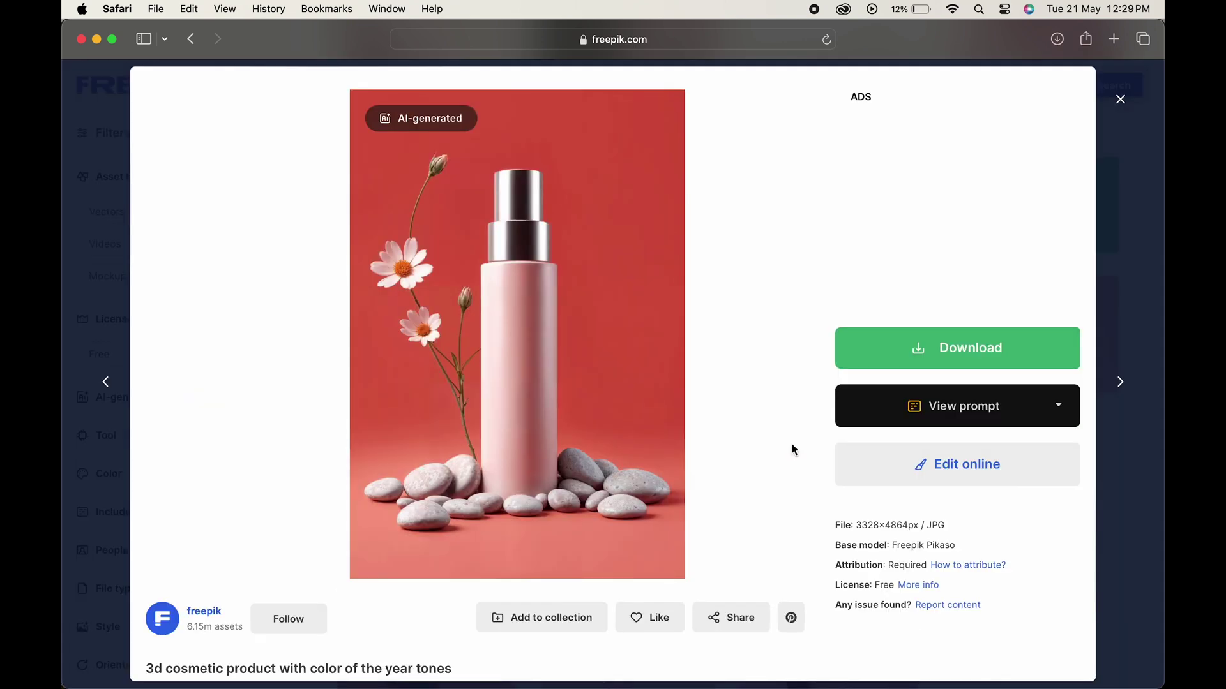
pyautogui.click(914, 358)
pyautogui.click(914, 549)
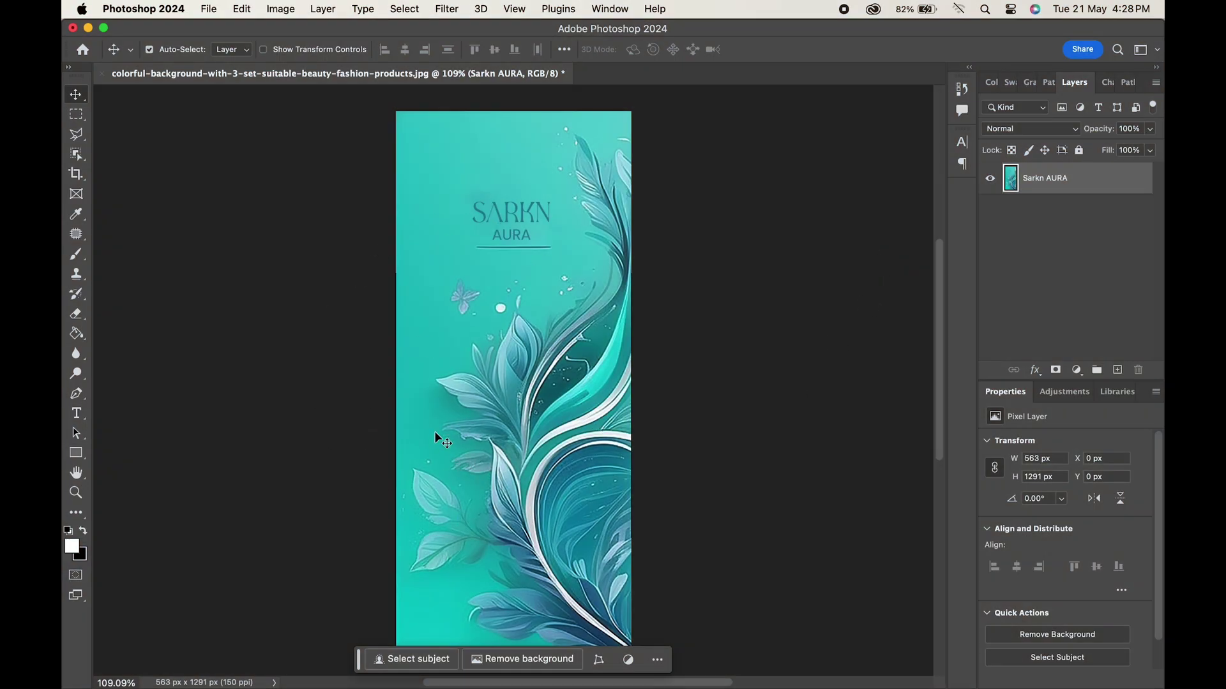
# Open the 3d-cosmetic bottle JPG from Finder in Photoshop and draw a rectangle over the bottle body
pyautogui.click(131, 660)
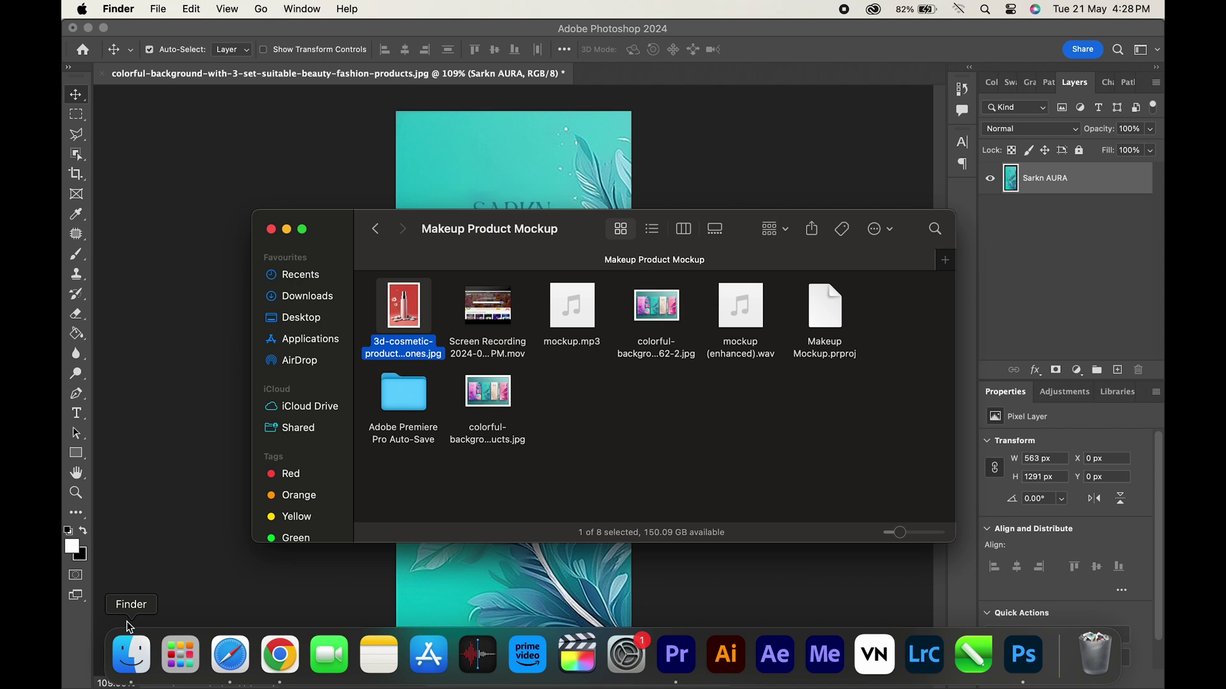
pyautogui.moveTo(395, 348); pyautogui.dragTo(667, 77)
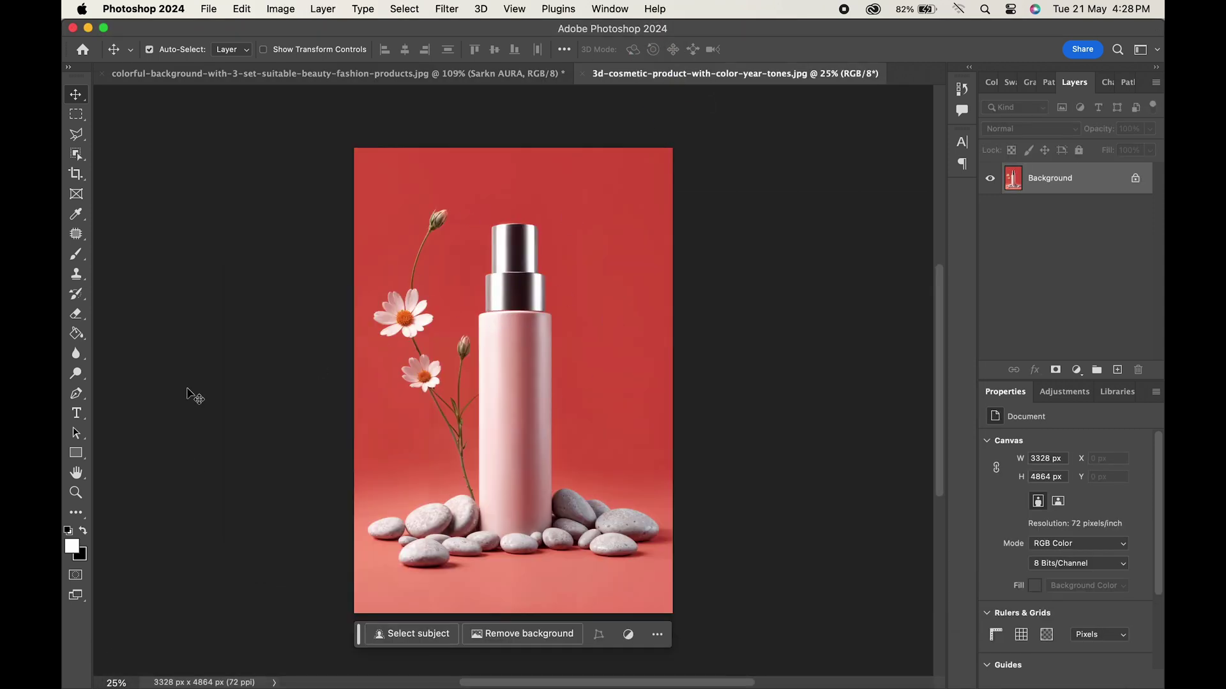
pyautogui.moveTo(77, 452); pyautogui.dragTo(125, 448)
pyautogui.moveTo(479, 312); pyautogui.dragTo(552, 543)
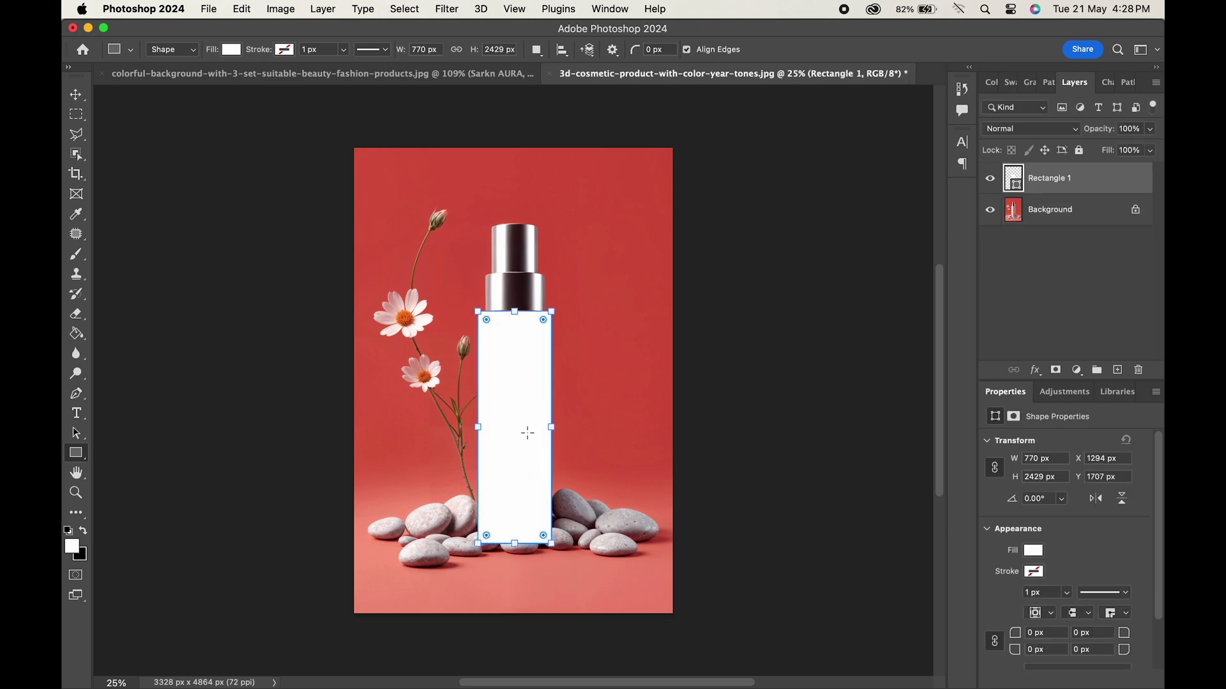
# Convert the white Rectangle 1 layer into a smart object
pyautogui.rightClick(1058, 181)
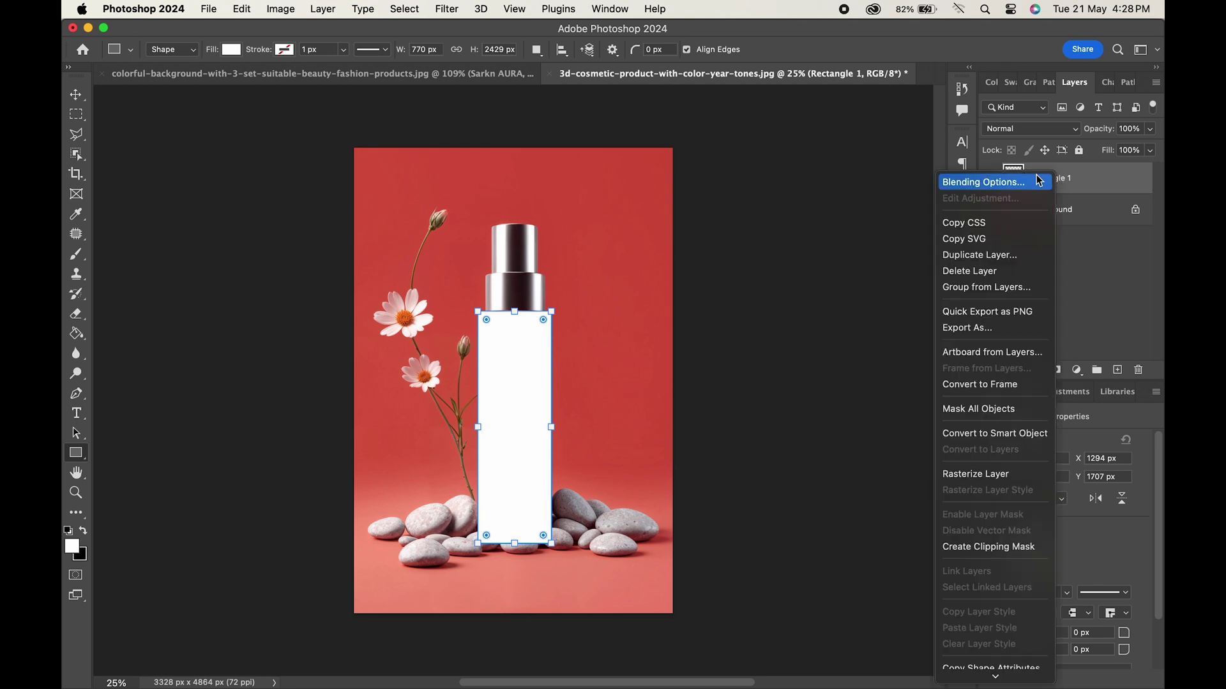
pyautogui.click(989, 435)
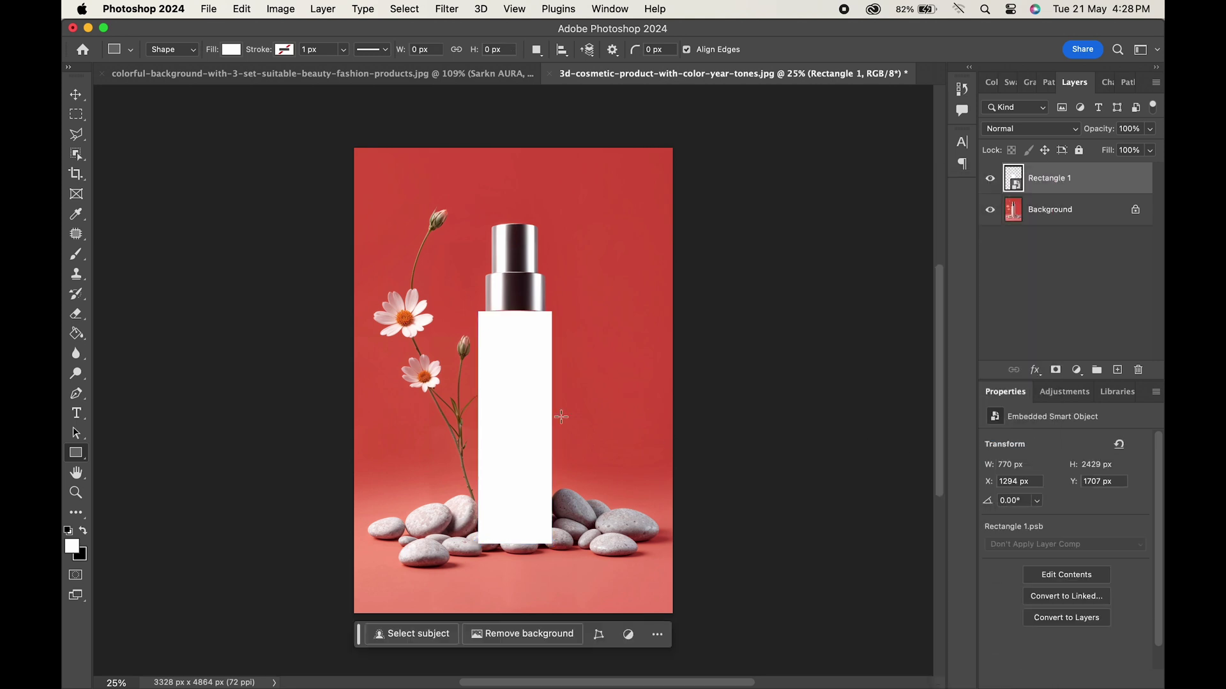
# Apply a Cylinder warp preset to the white Rectangle 1 smart object
pyautogui.scroll(2, 554, 412)
pyautogui.press('super+t')
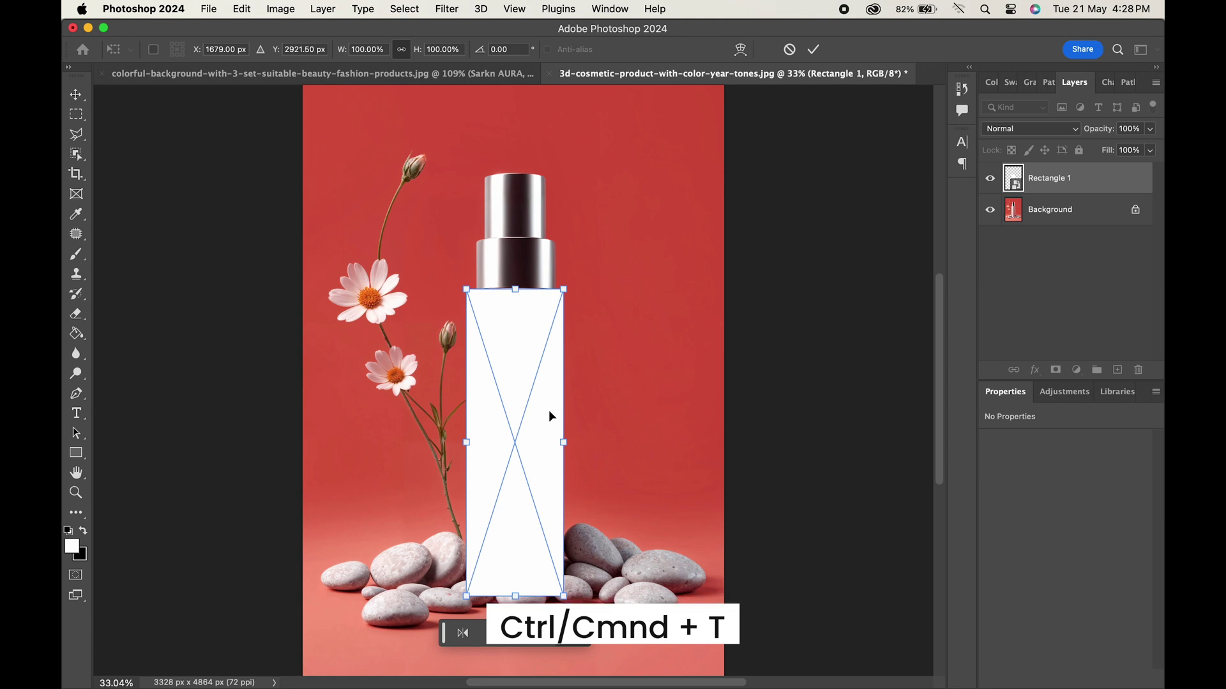
pyautogui.rightClick(549, 411)
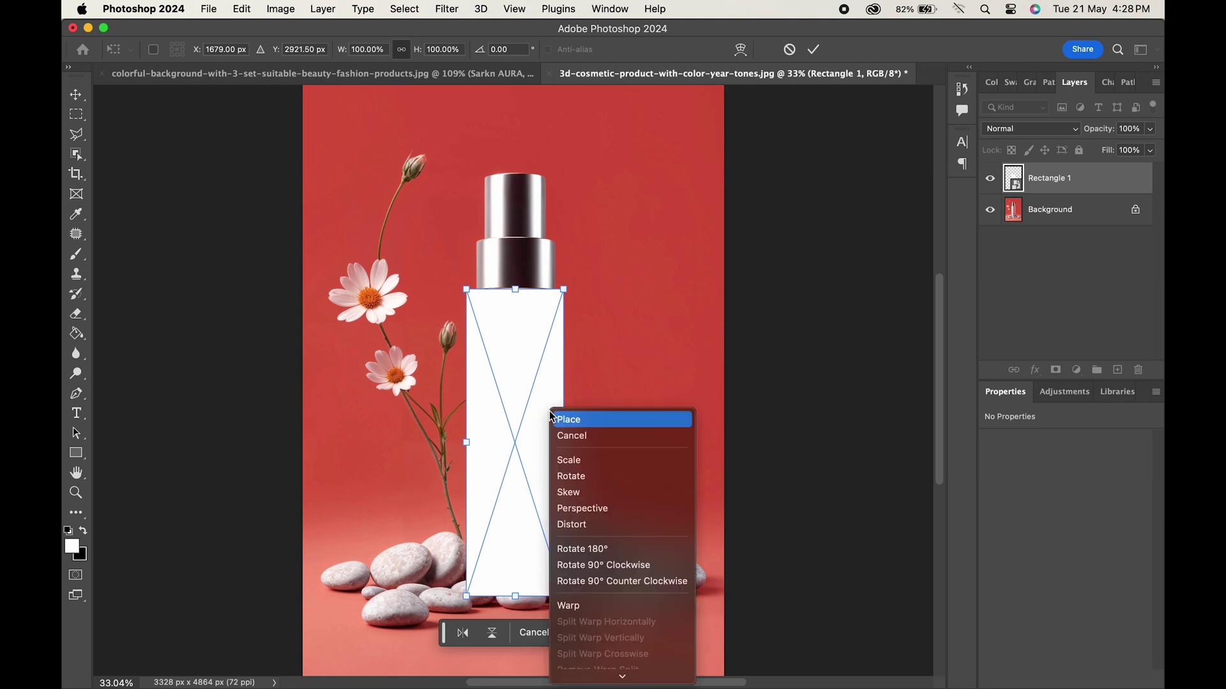
pyautogui.click(593, 613)
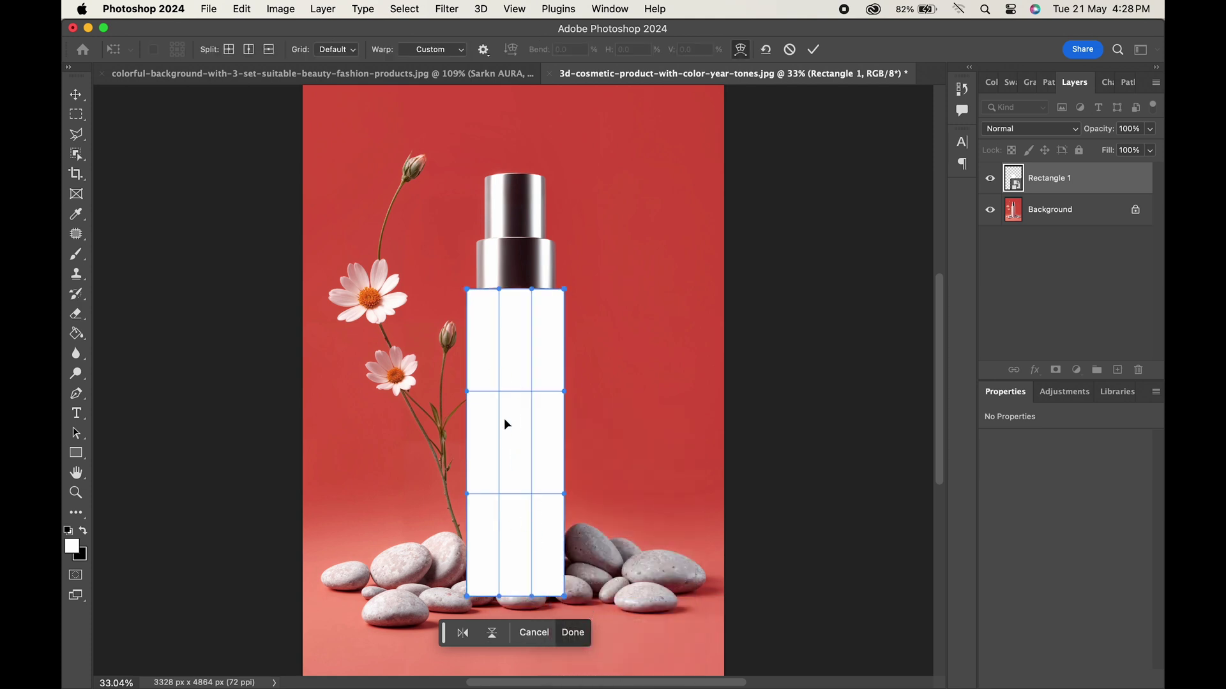
pyautogui.scroll(3, 502, 368)
pyautogui.click(450, 49)
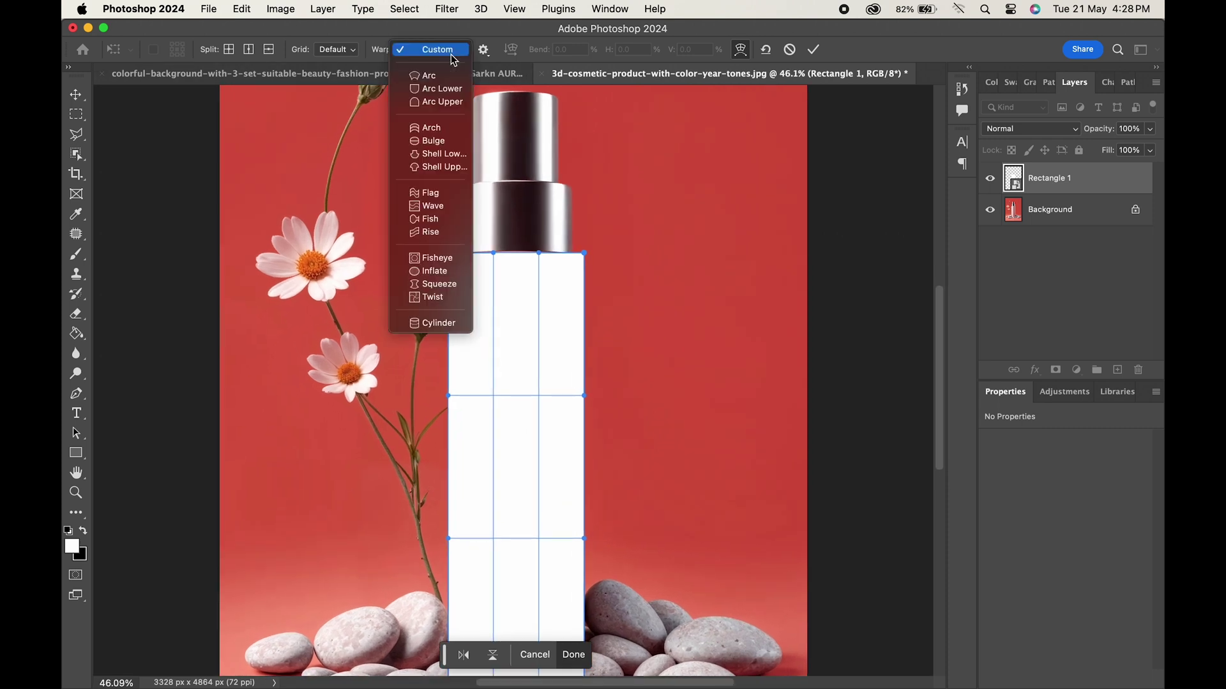
pyautogui.click(438, 326)
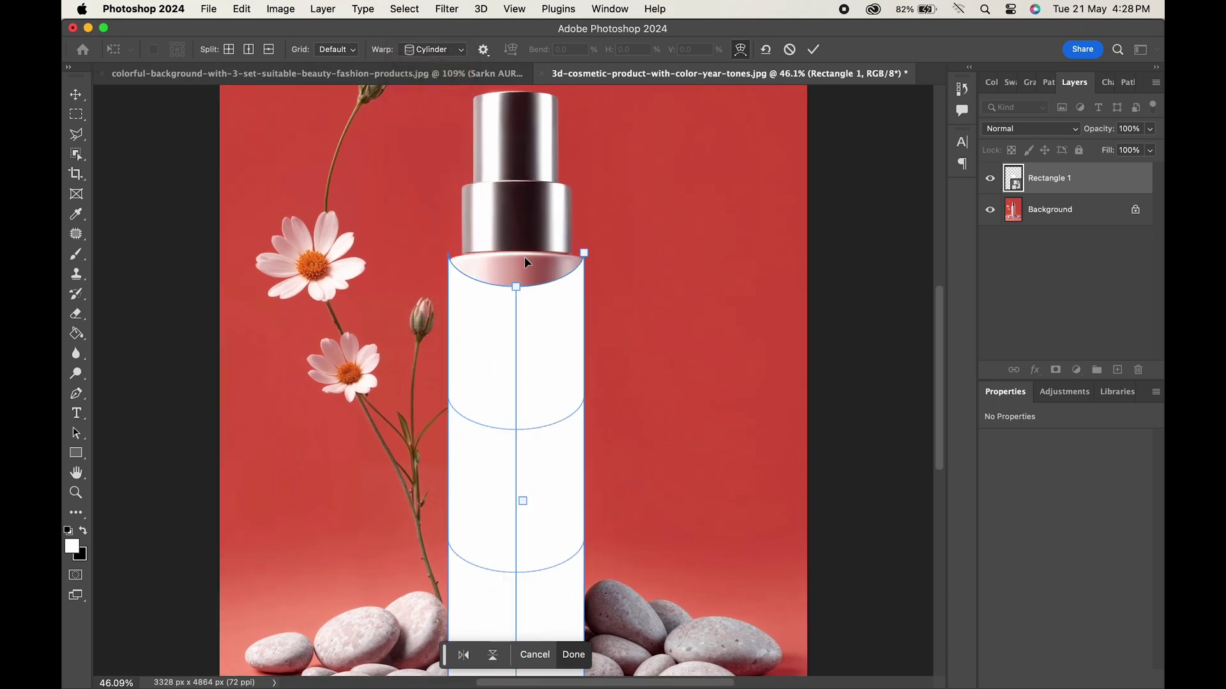
# Adjust the cylinder warp handles to match the bottle's shoulder and round body, then commit
pyautogui.scroll(-2, 522, 331)
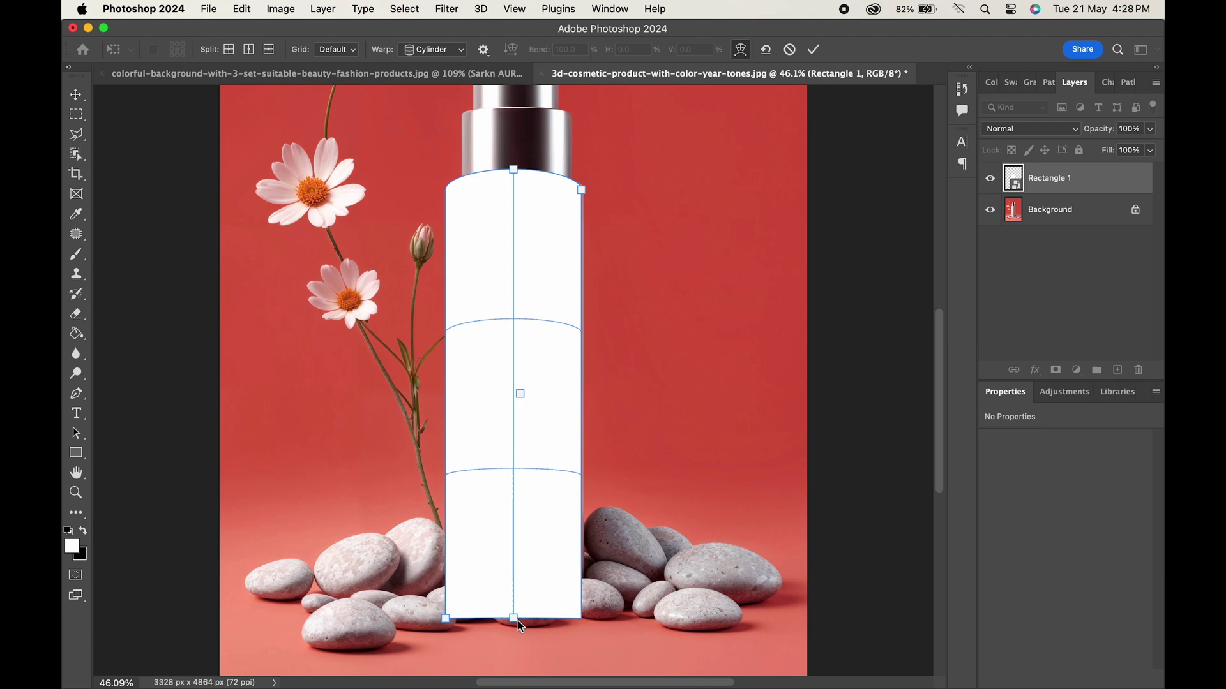
pyautogui.moveTo(526, 447); pyautogui.dragTo(526, 454)
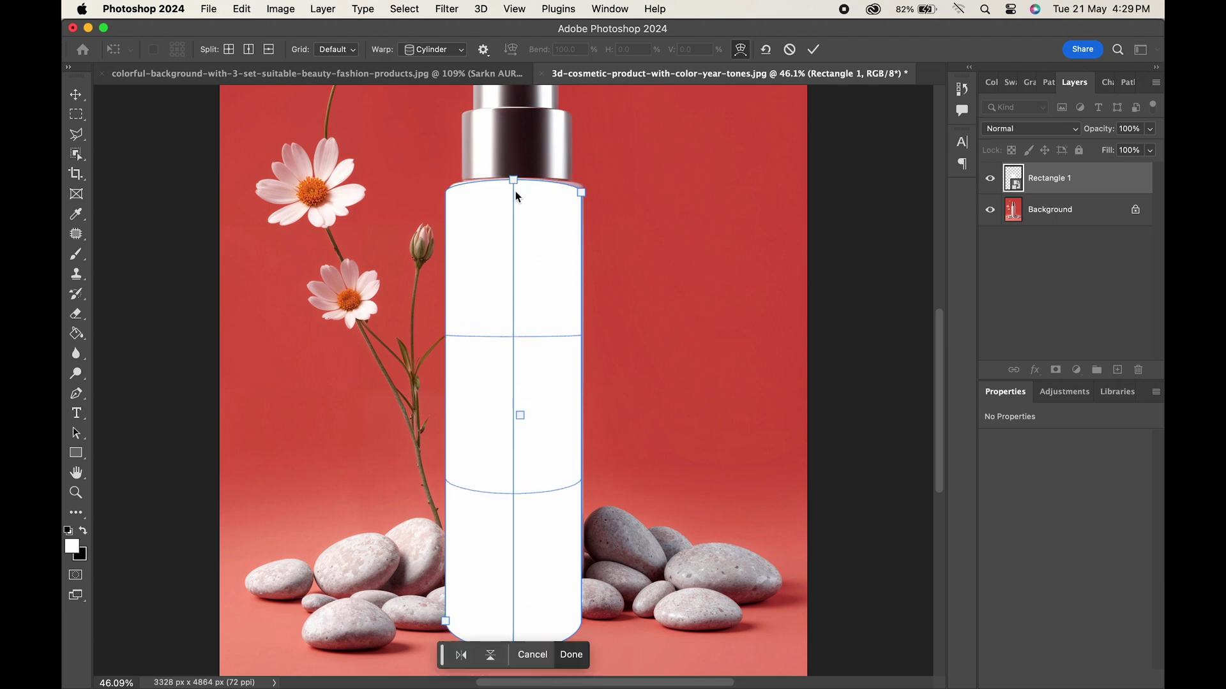
pyautogui.moveTo(515, 191); pyautogui.dragTo(518, 395)
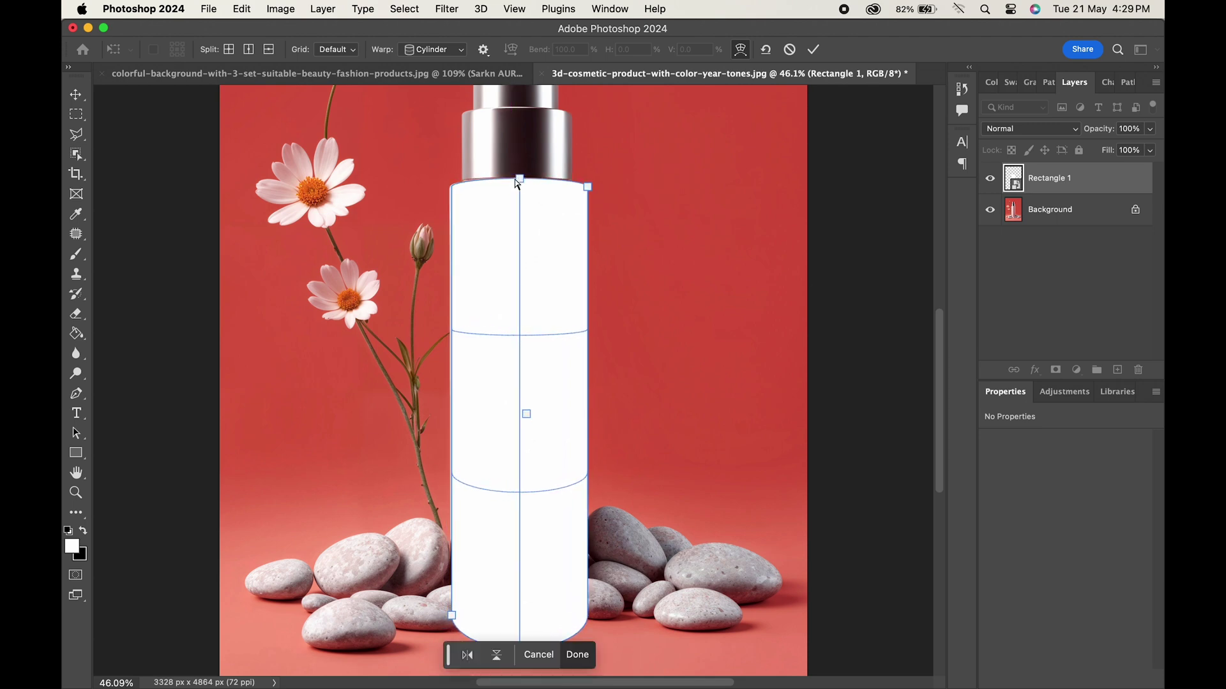
pyautogui.scroll(-1, 518, 424)
pyautogui.scroll(-1, 519, 430)
pyautogui.moveTo(585, 131); pyautogui.dragTo(560, 189)
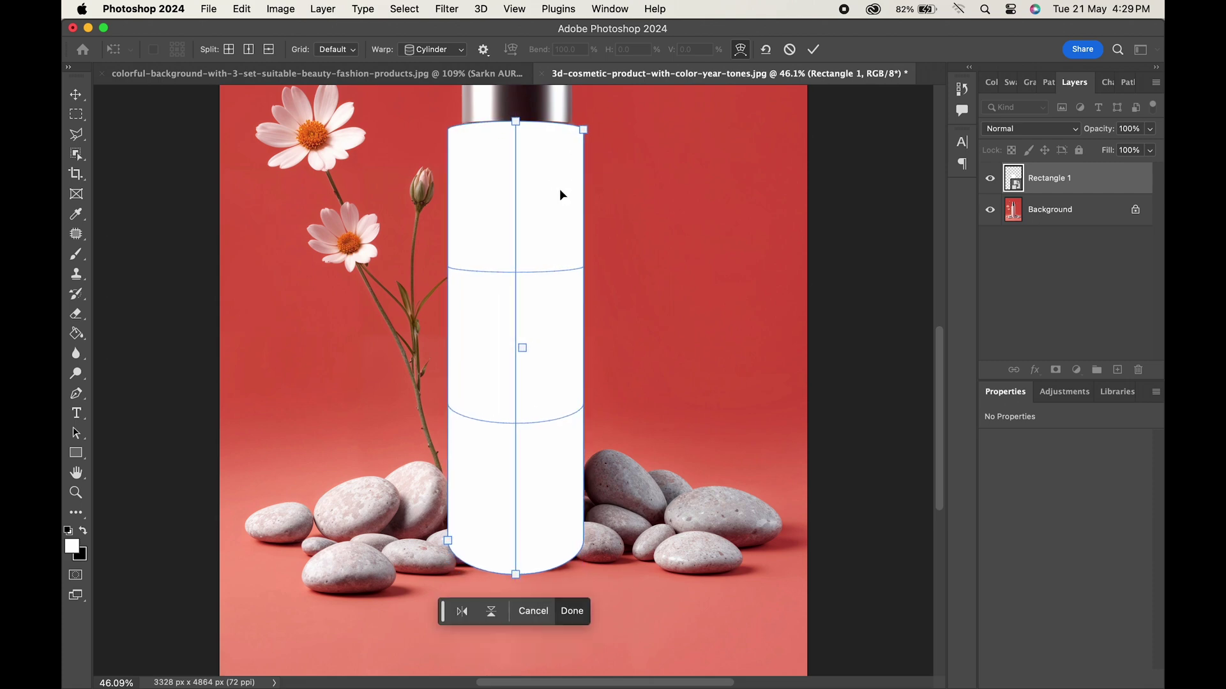
pyautogui.press('Return')
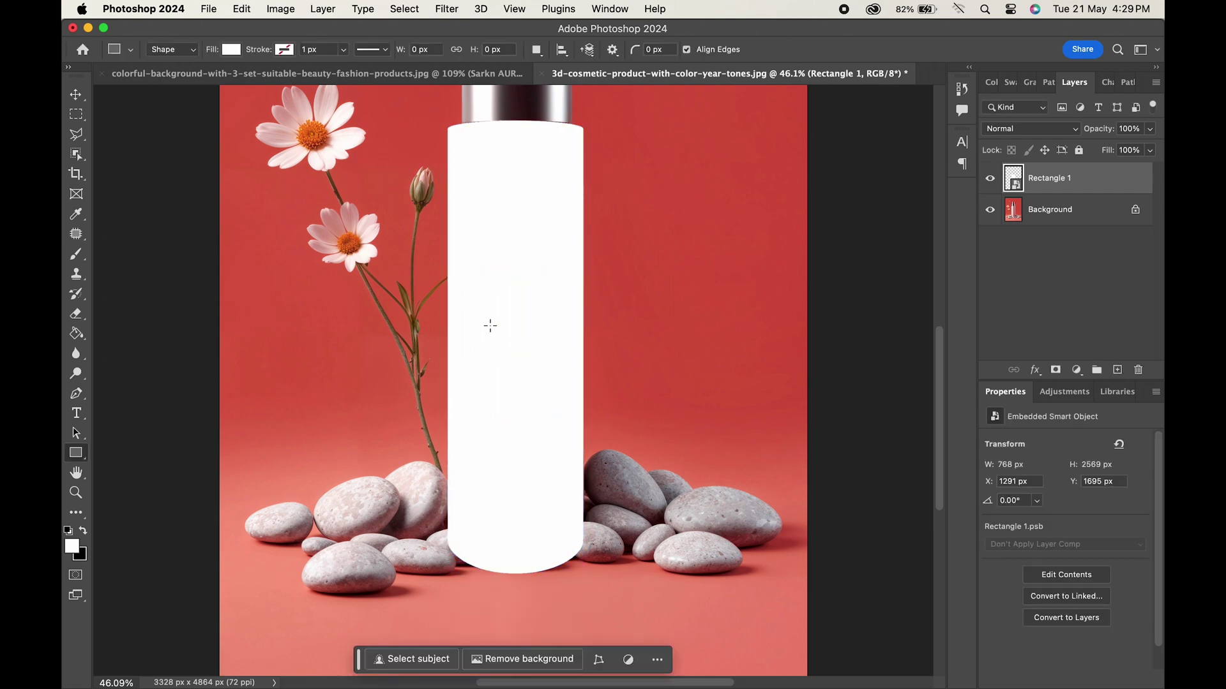
# Hide Rectangle 1, target the Background layer, and begin an Object Selection lasso around the bottle
pyautogui.press('super+0')
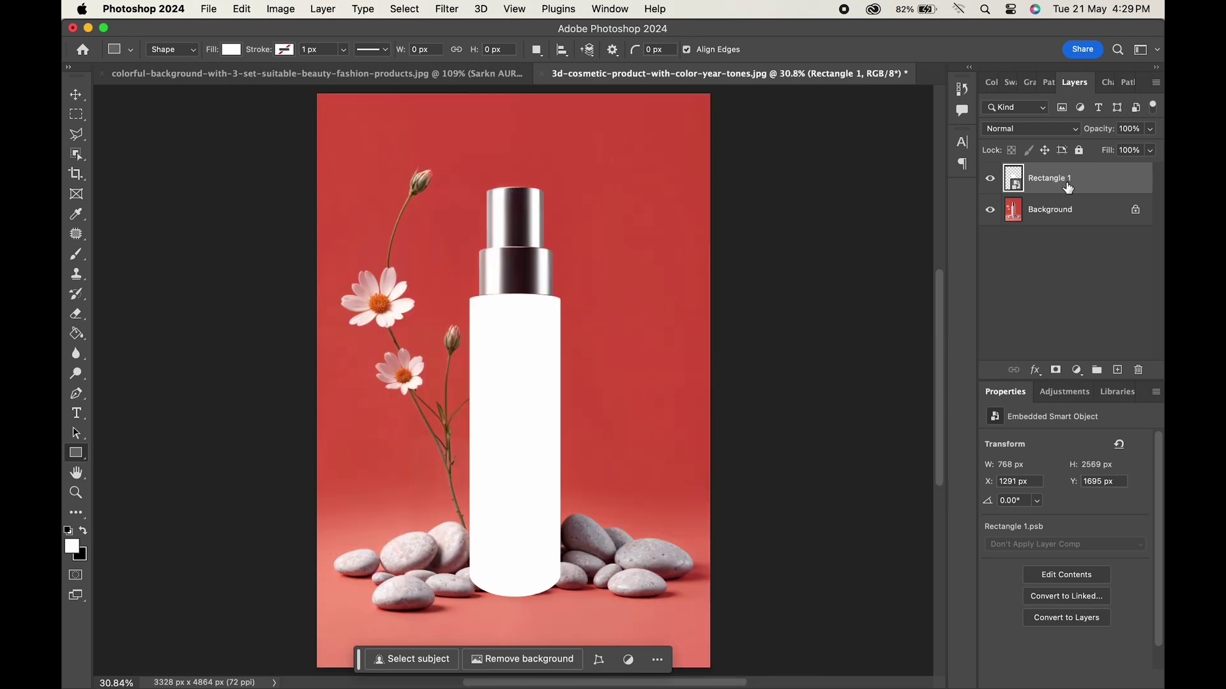
pyautogui.click(990, 179)
pyautogui.click(1050, 216)
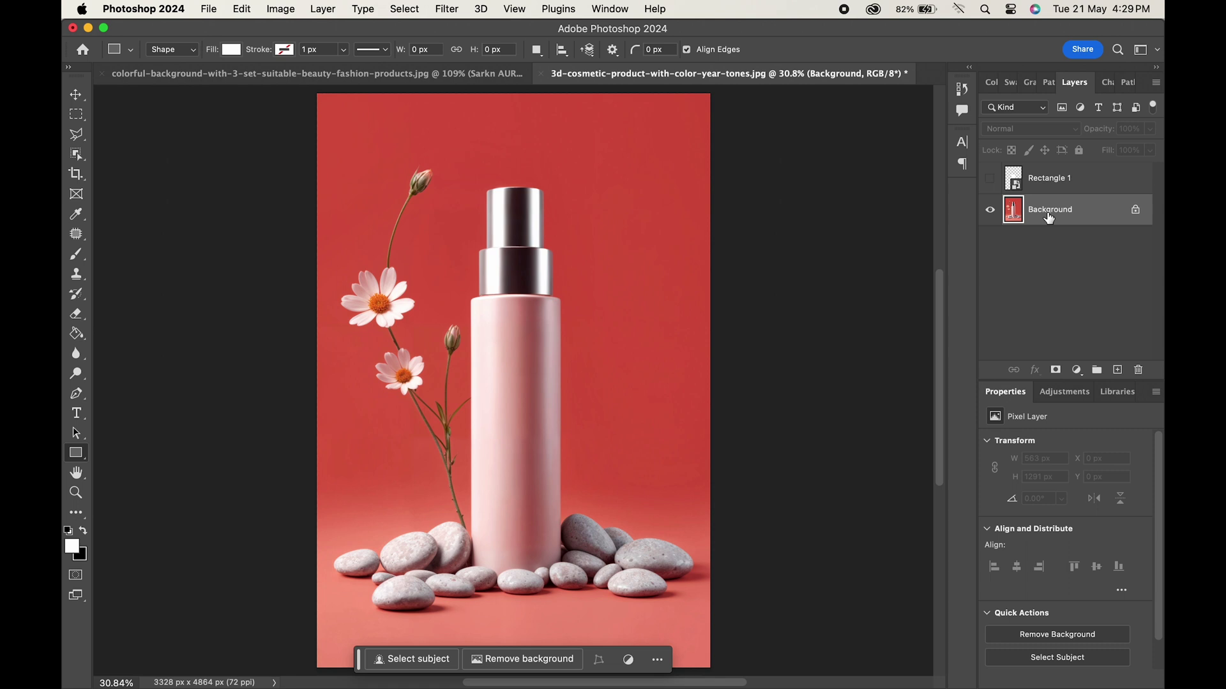
pyautogui.click(77, 160)
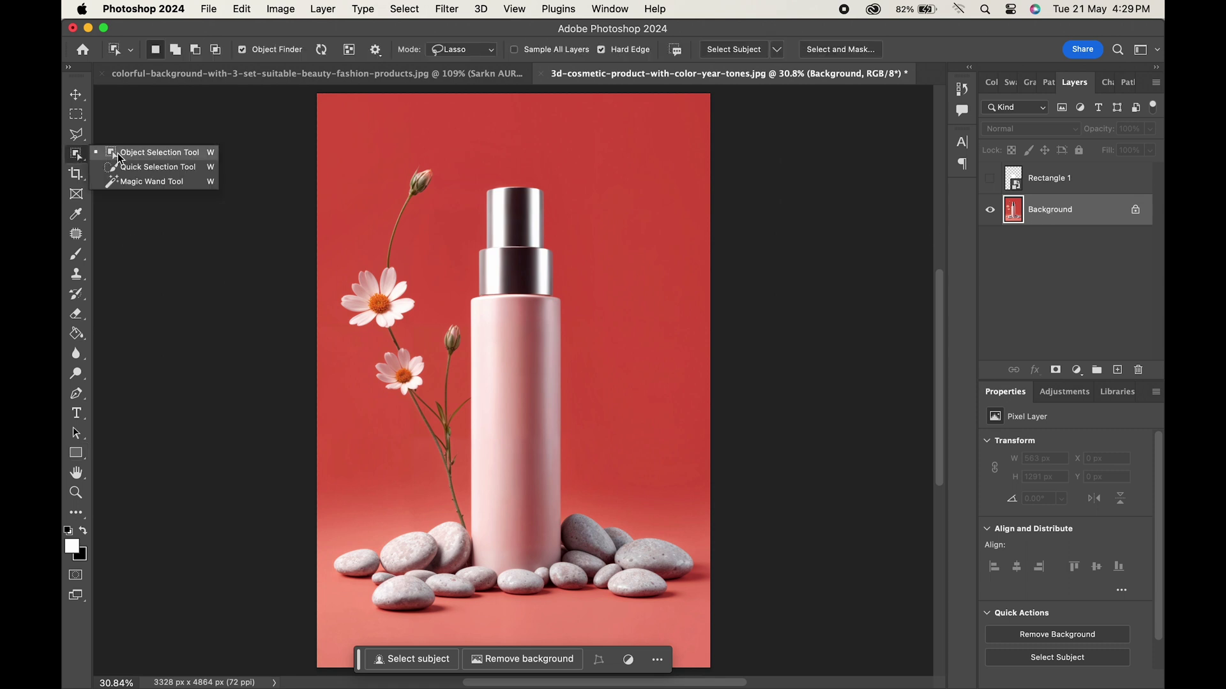
pyautogui.click(135, 154)
pyautogui.moveTo(505, 293); pyautogui.dragTo(481, 293)
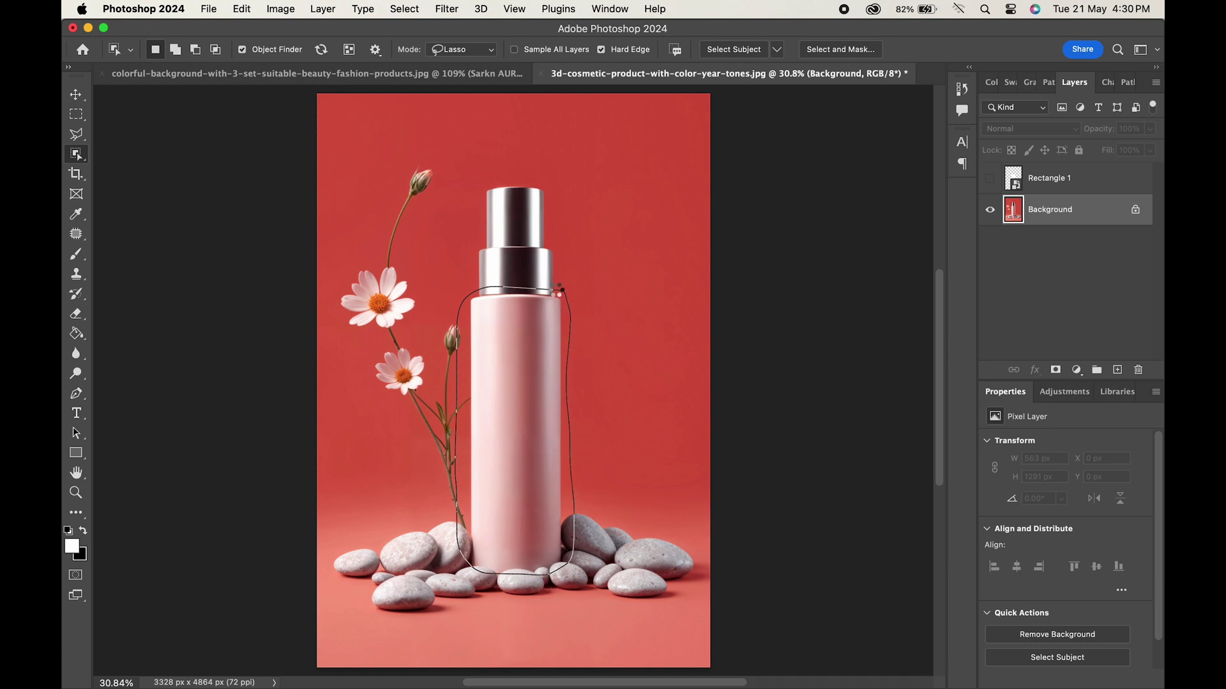
# Select the bottle body and mask the visible Rectangle 1 layer to it
pyautogui.moveTo(554, 291); pyautogui.dragTo(556, 292)
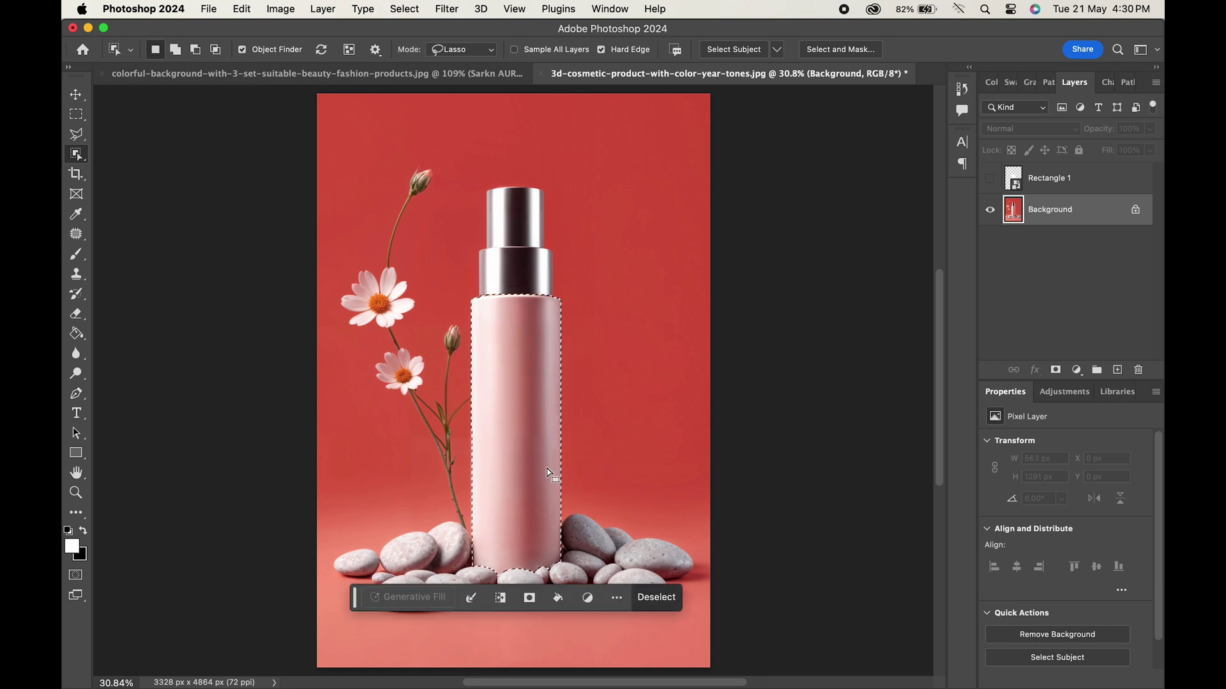
pyautogui.click(1065, 185)
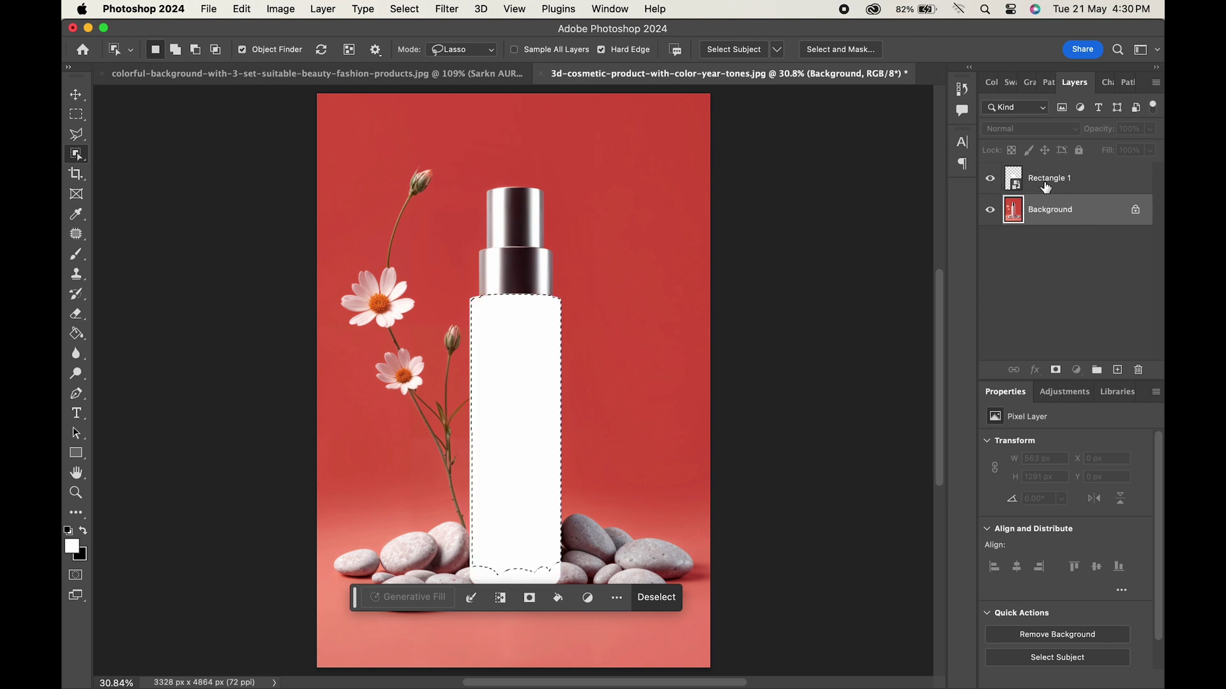
pyautogui.click(1055, 371)
# Rename the Rectangle 1 layer to 'Your Design'
pyautogui.click(1079, 183)
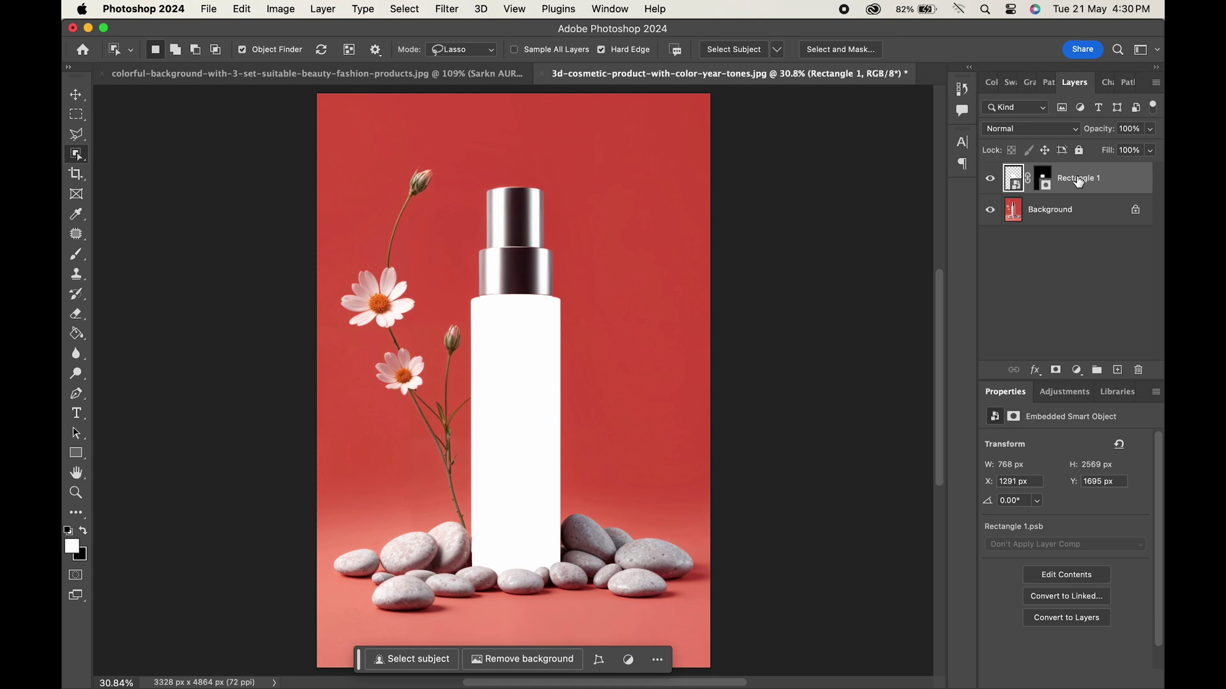
pyautogui.write('Your Design')
pyautogui.press('Return')
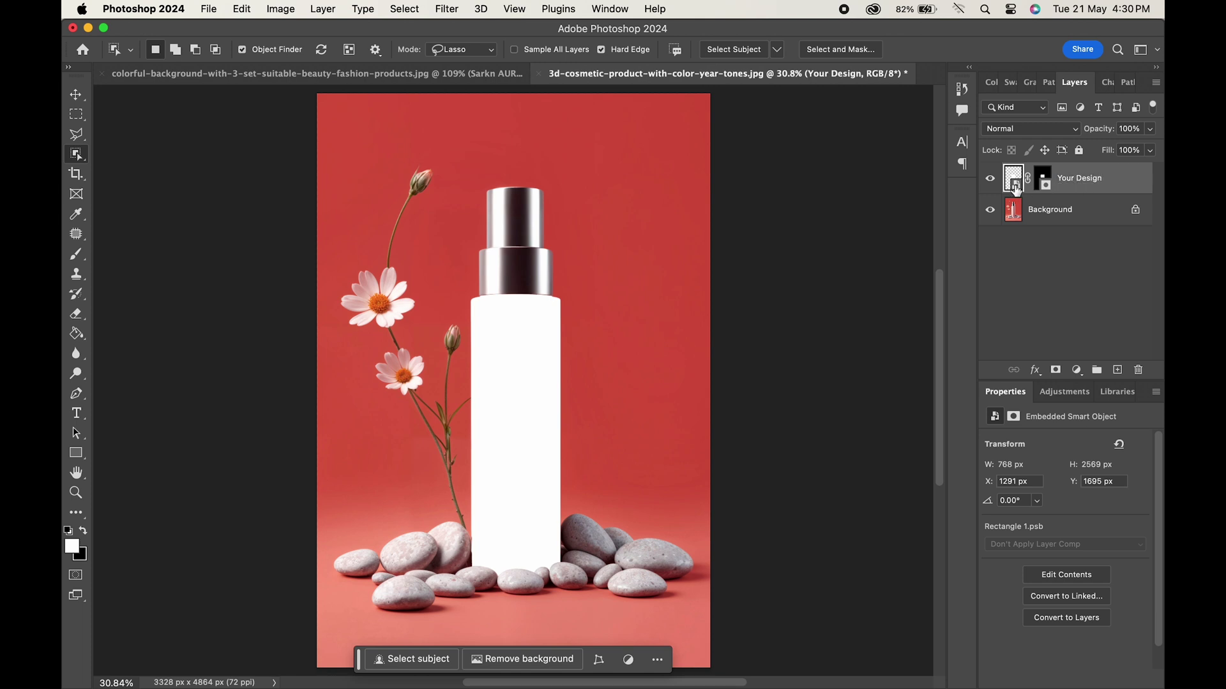
# Copy the Sarkn AURA design and paste it into the Your Design smart object's contents
pyautogui.doubleClick(1017, 190)
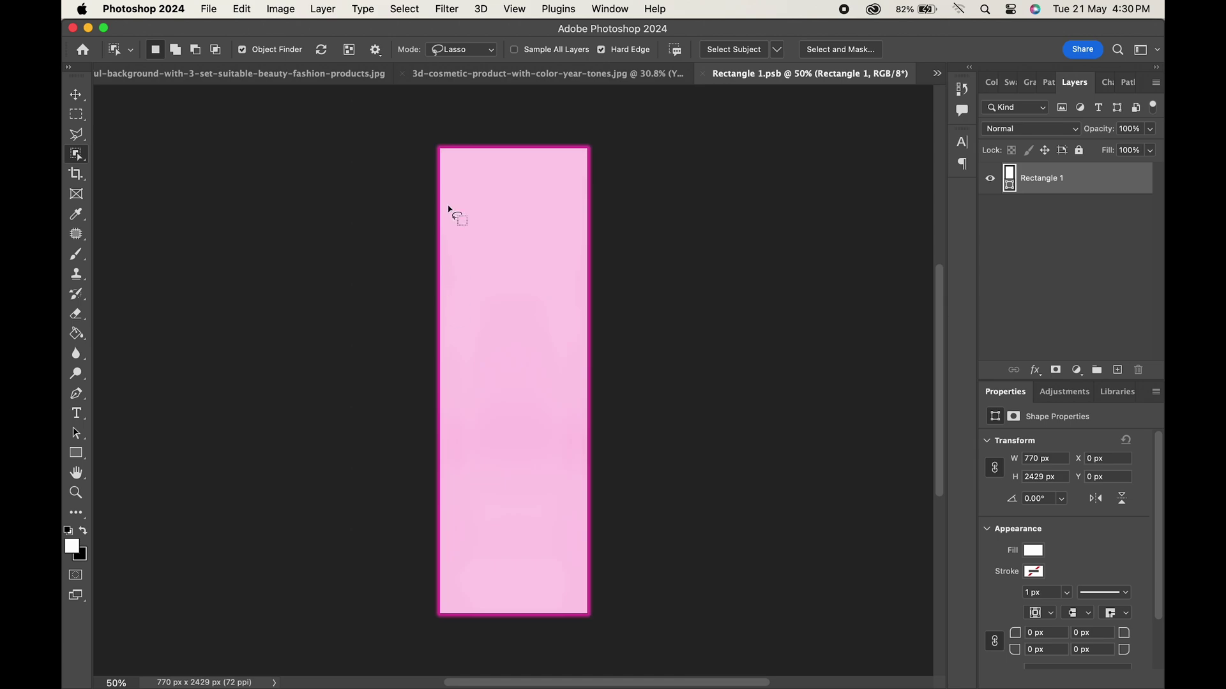
pyautogui.click(452, 75)
pyautogui.click(275, 73)
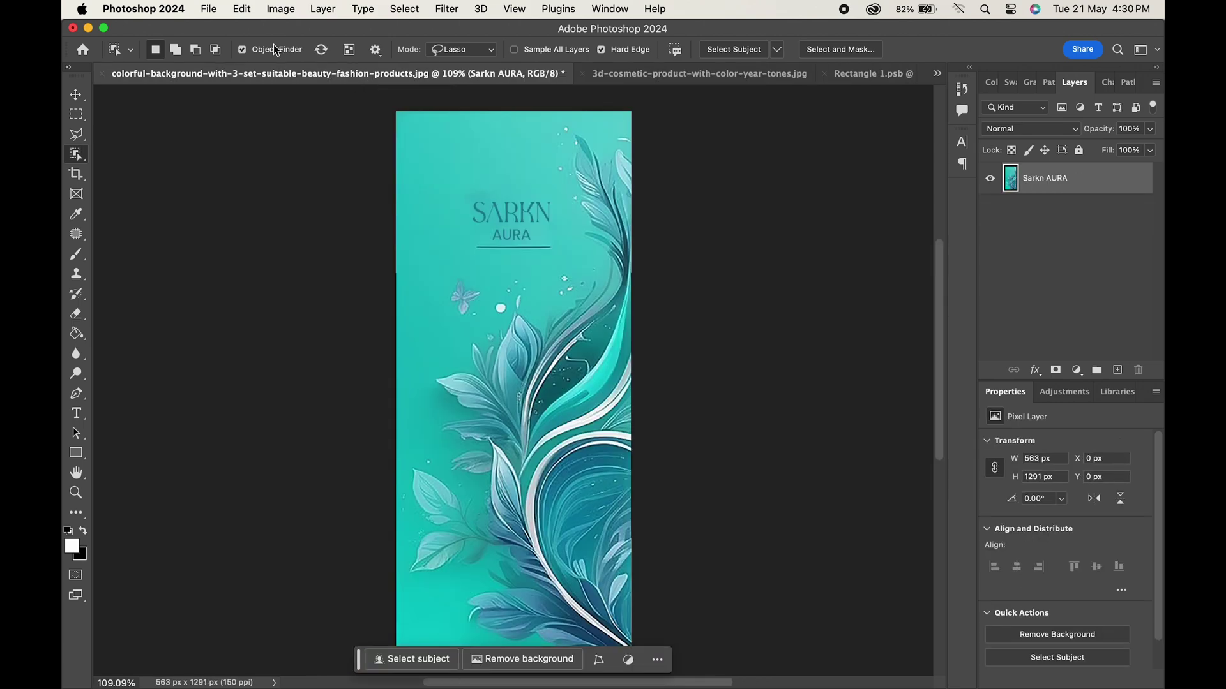
pyautogui.click(245, 9)
pyautogui.click(268, 126)
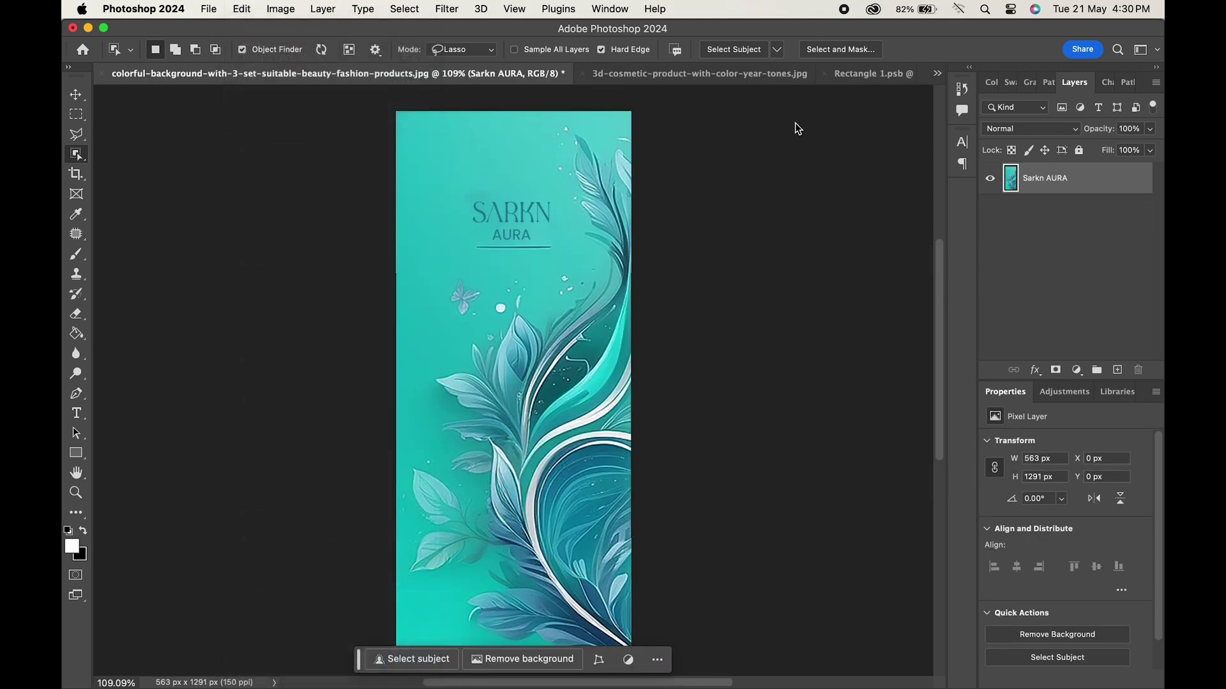
pyautogui.click(866, 74)
pyautogui.click(244, 9)
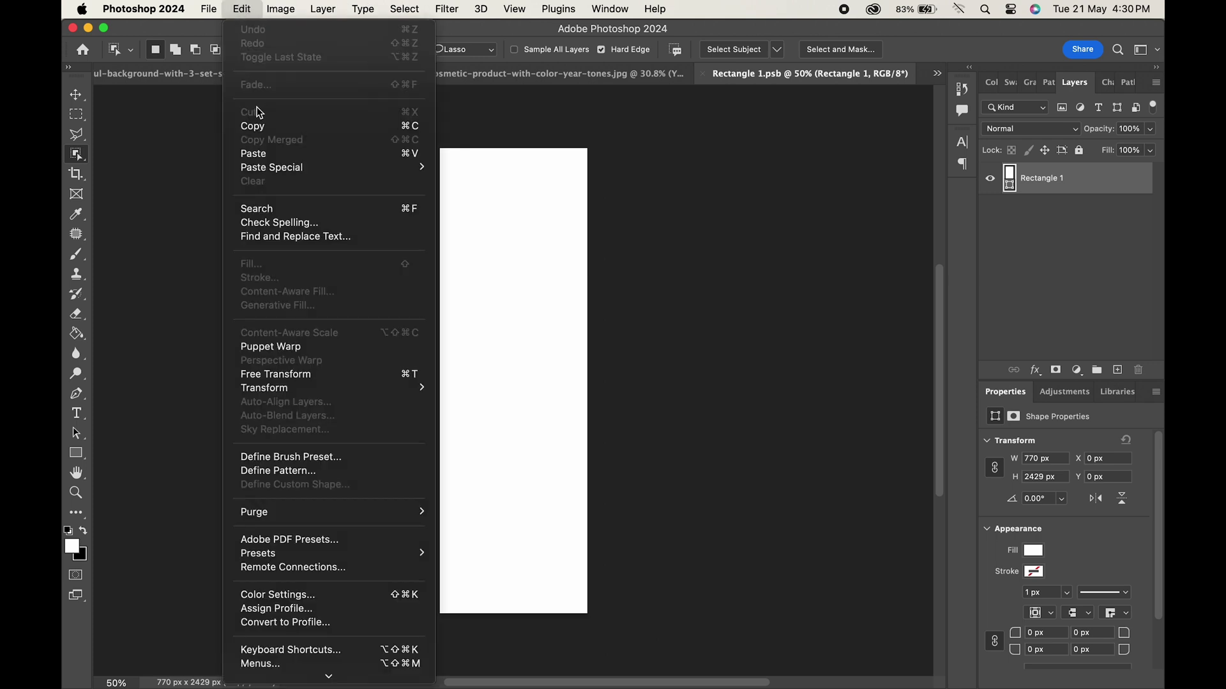
pyautogui.click(255, 154)
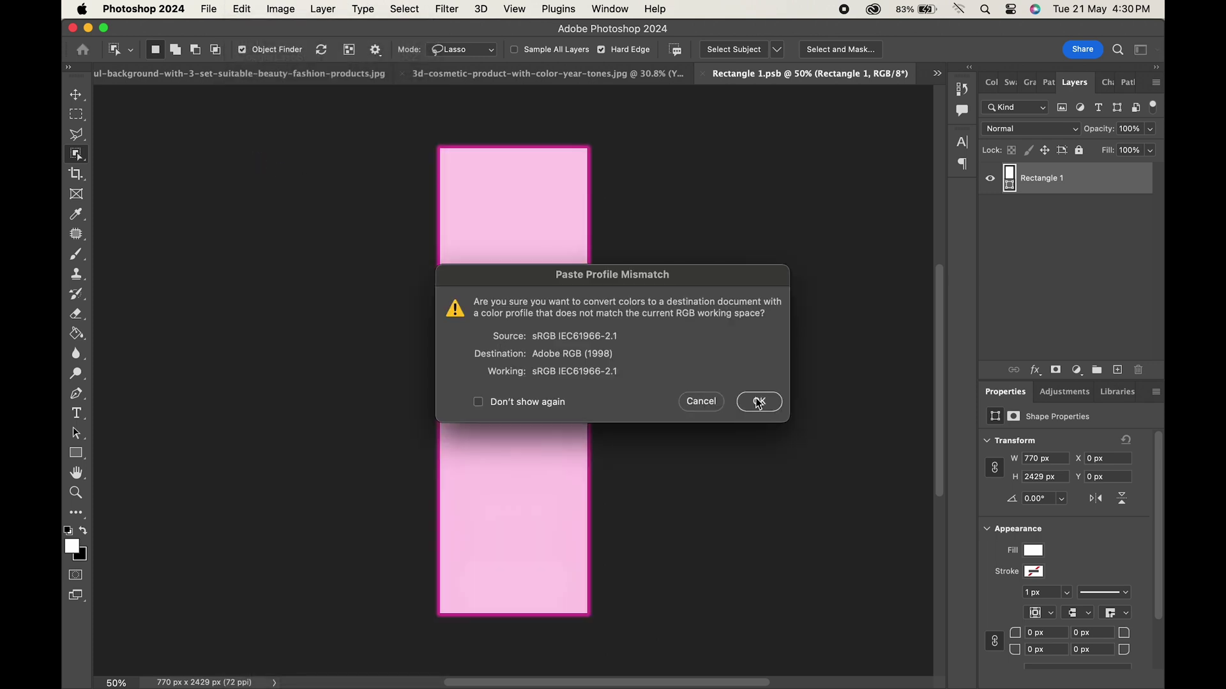
pyautogui.click(758, 402)
# Scale the pasted design to cover the rectangle, shift it left, and save the contents
pyautogui.press('super+t')
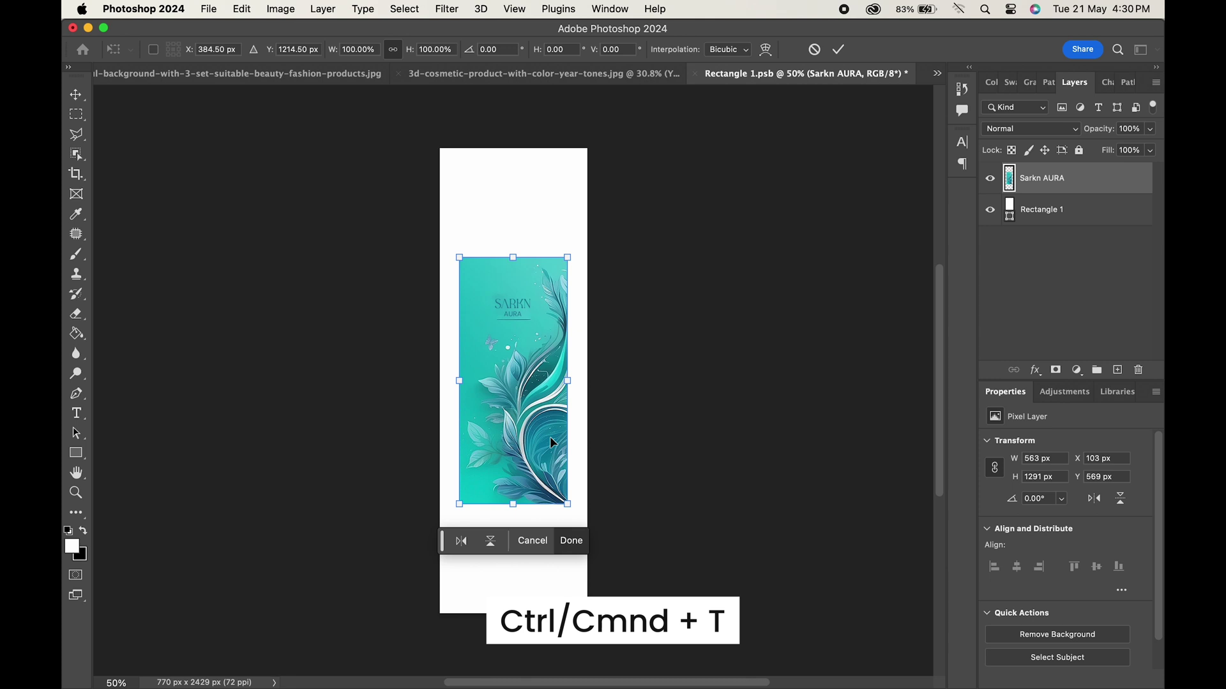
pyautogui.moveTo(568, 504); pyautogui.dragTo(617, 613)
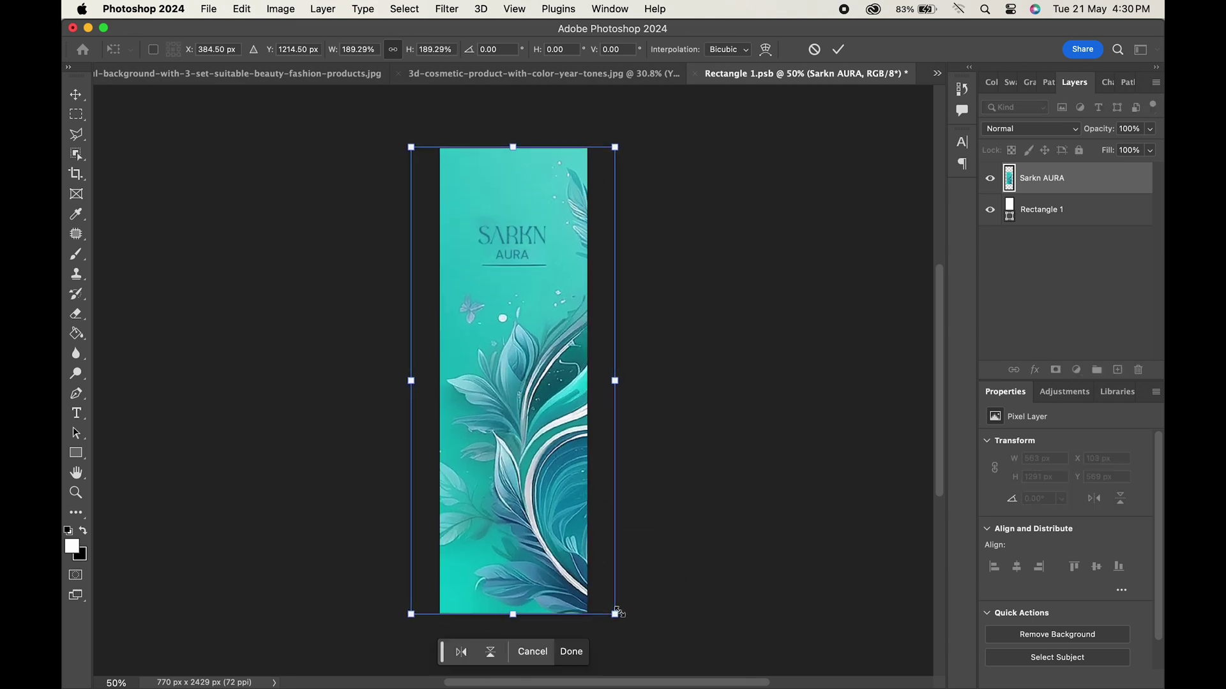
pyautogui.moveTo(549, 587); pyautogui.dragTo(532, 587)
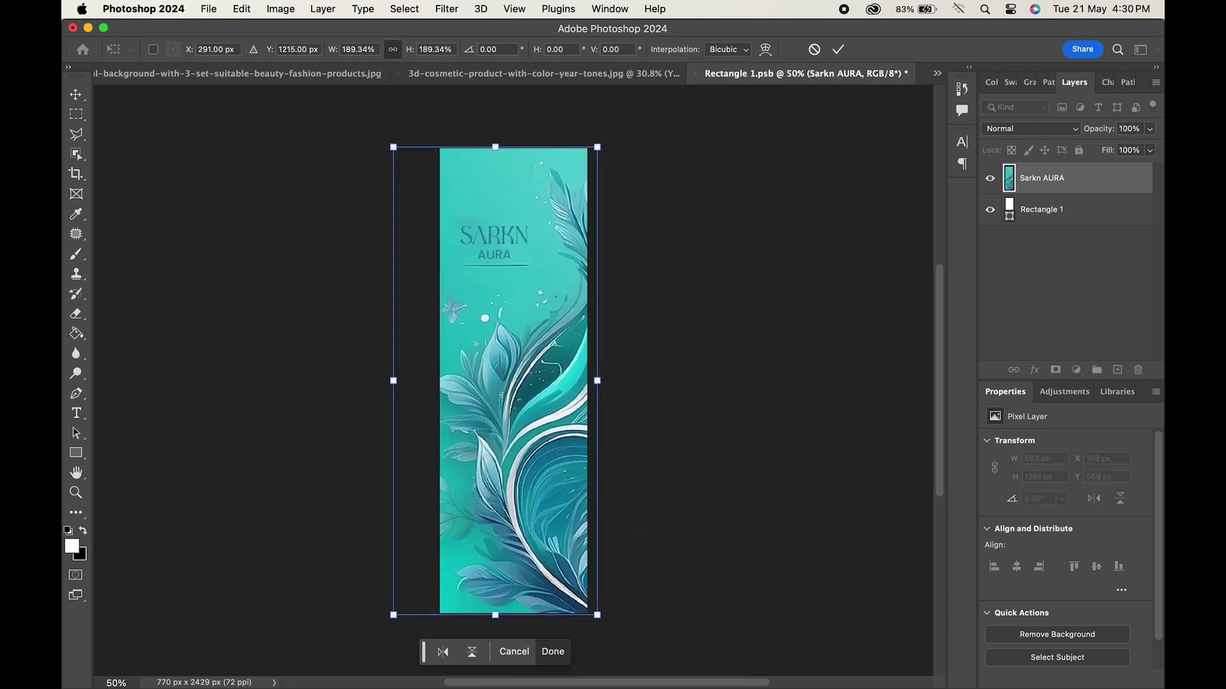
pyautogui.press('Return')
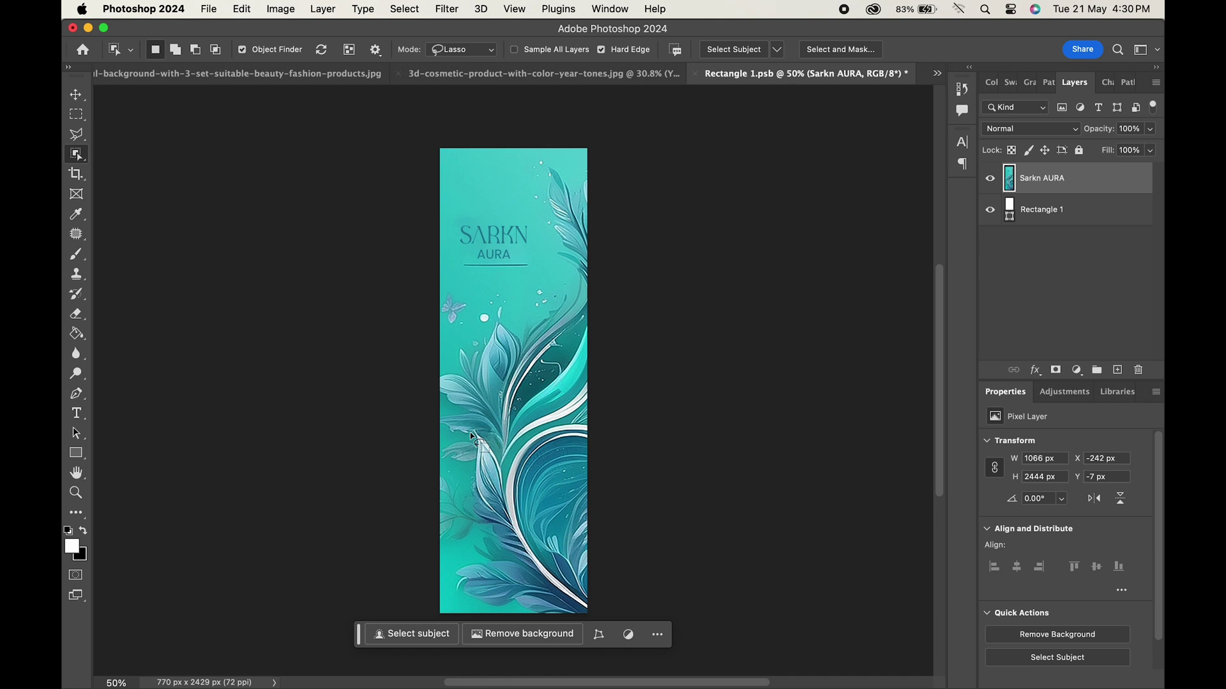
pyautogui.click(208, 9)
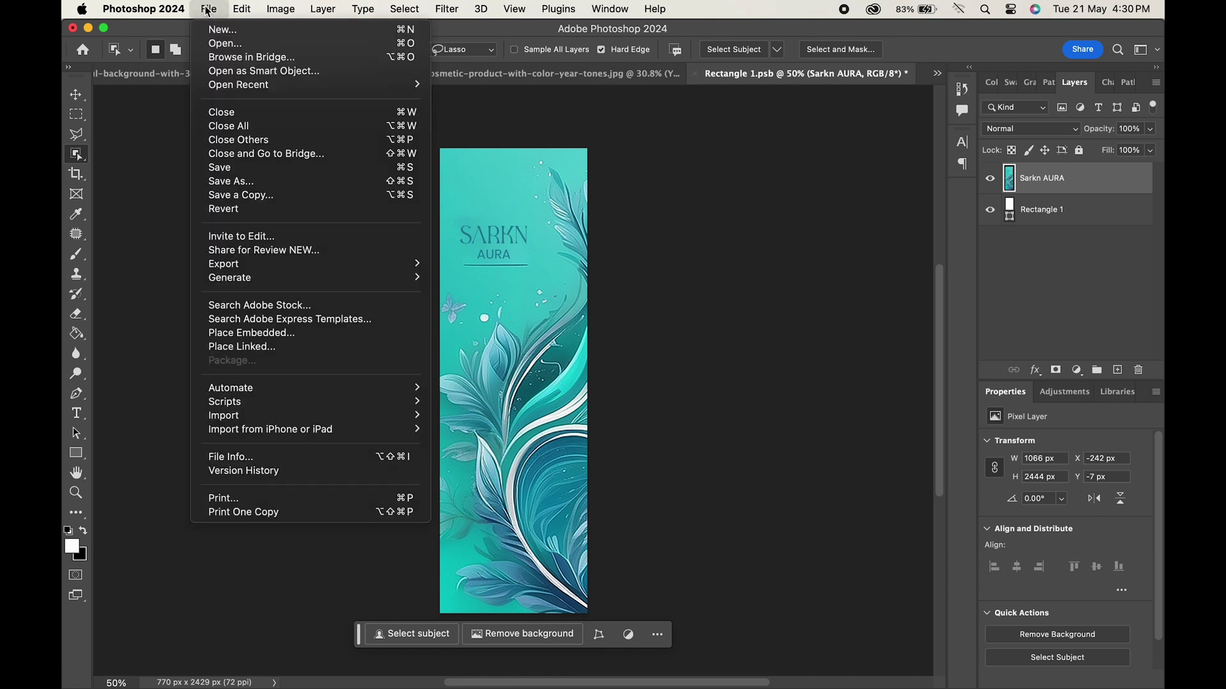
pyautogui.click(226, 169)
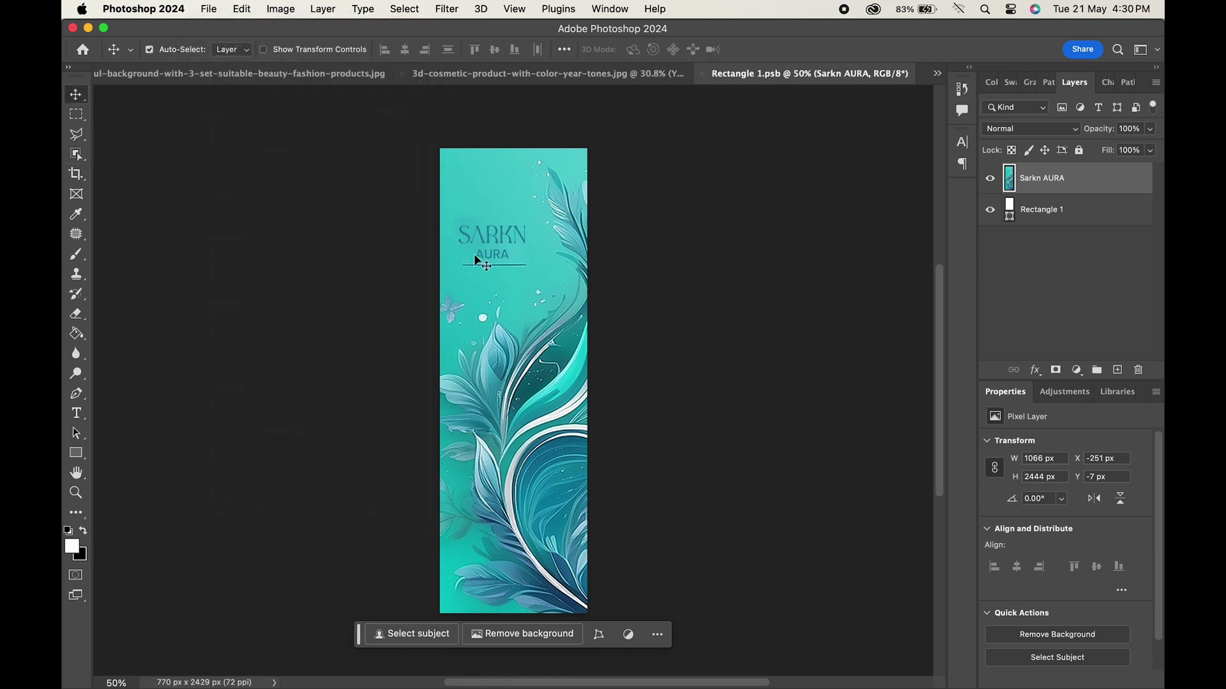
# Set the Your Design layer's blend mode to Multiply in the bottle mockup
pyautogui.click(426, 76)
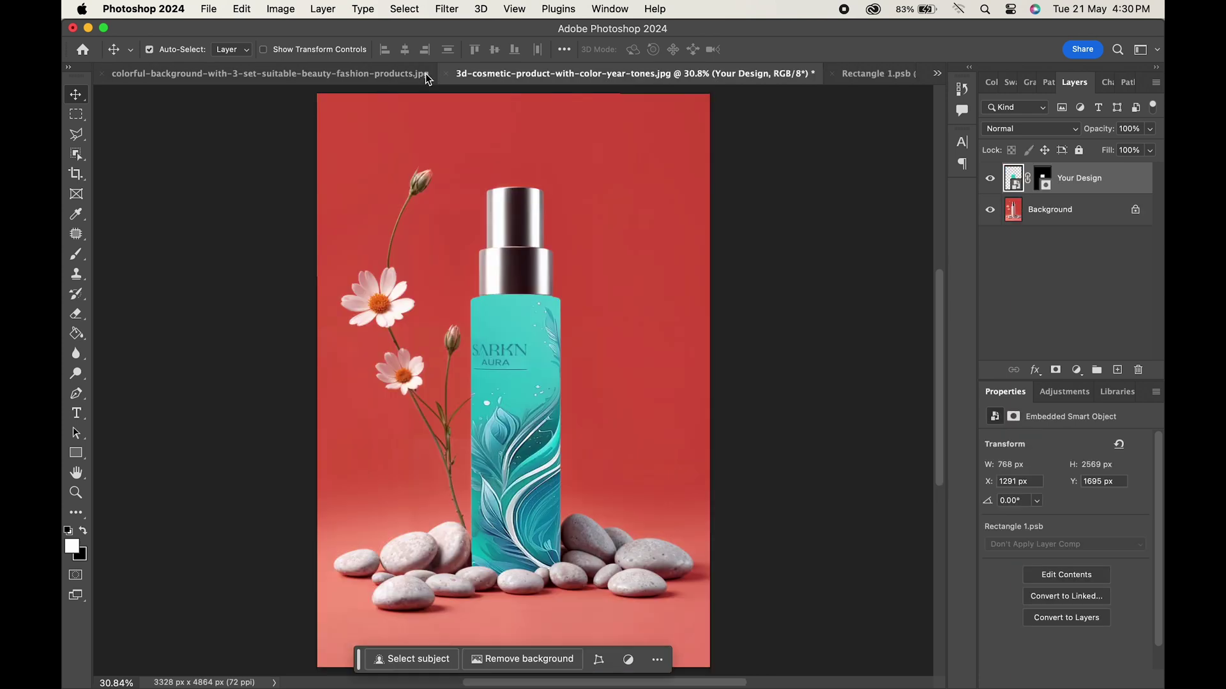
pyautogui.click(1047, 134)
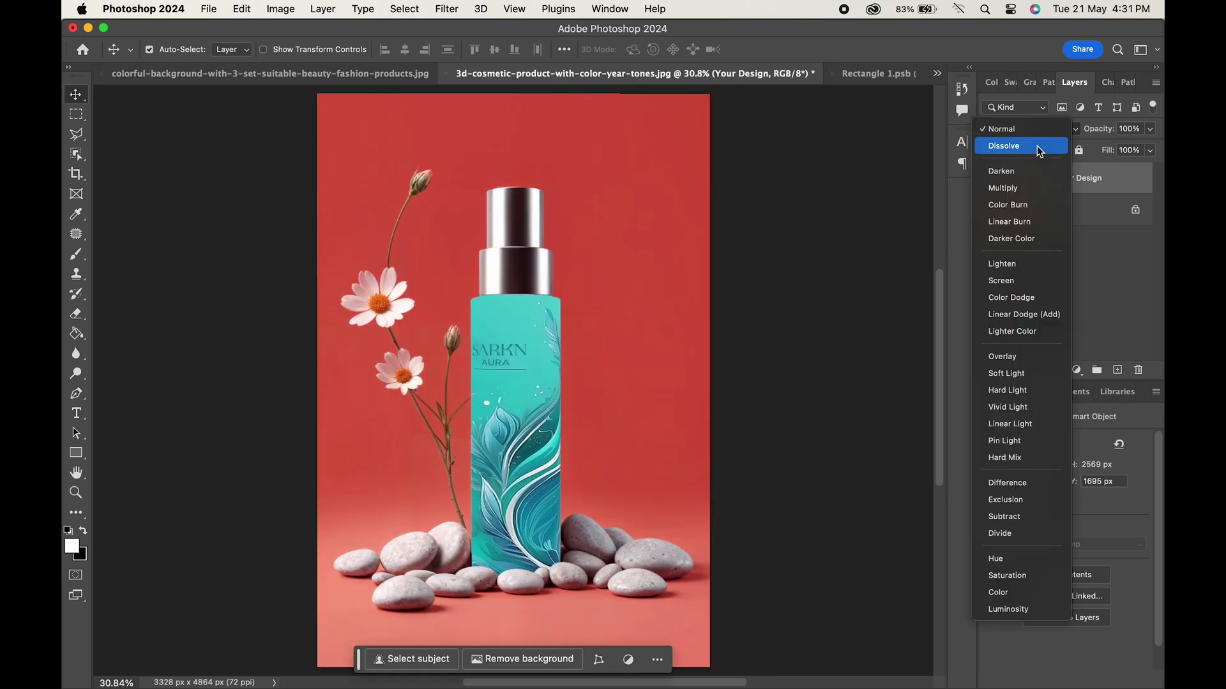
pyautogui.click(1031, 191)
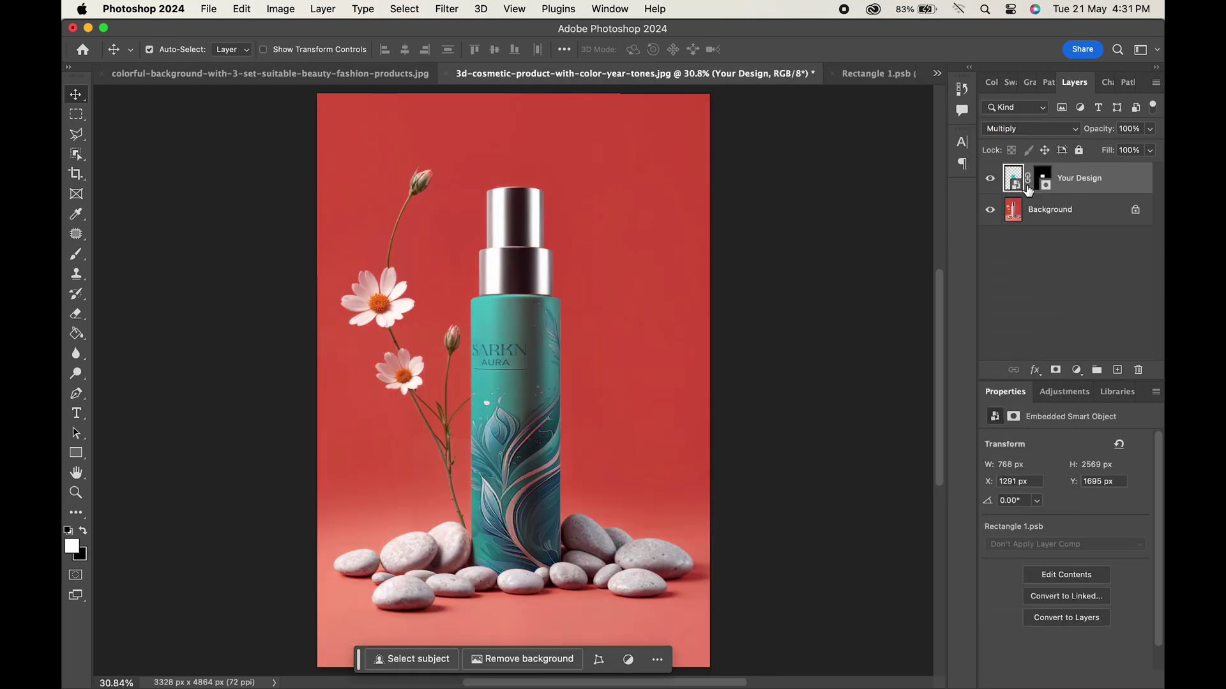
# Split the Your Design layer's Underlying Layer Blend If white slider to 217/255
pyautogui.doubleClick(1123, 181)
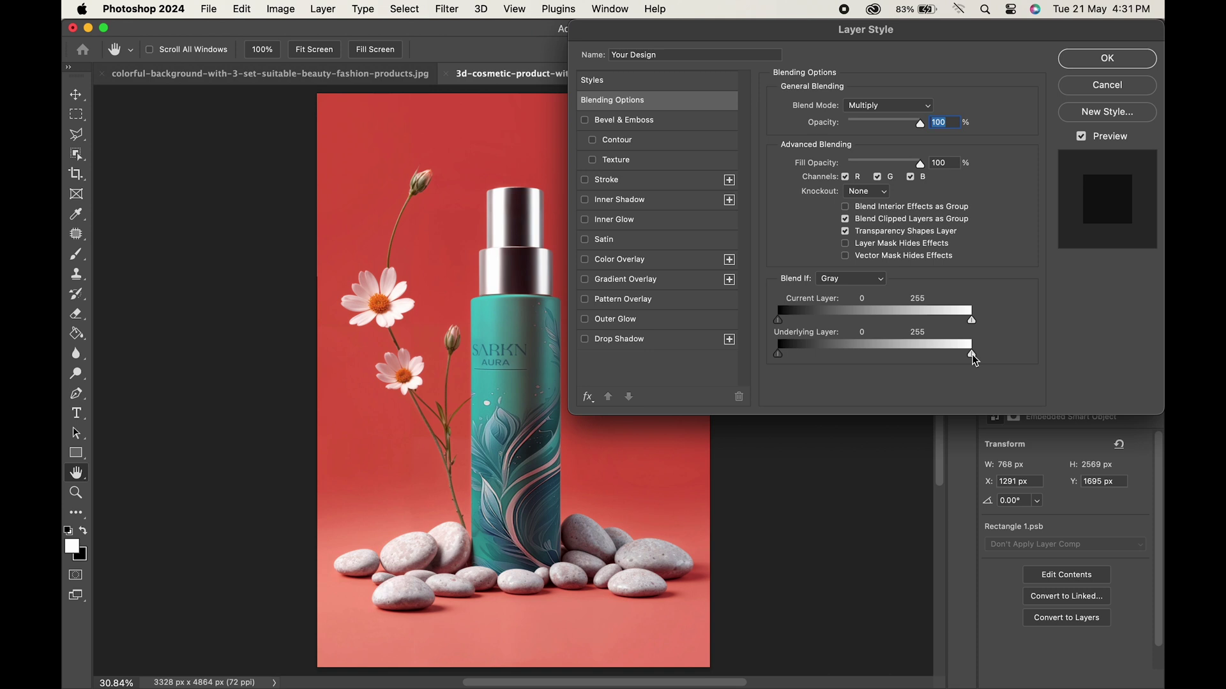
pyautogui.moveTo(972, 354); pyautogui.dragTo(944, 354)
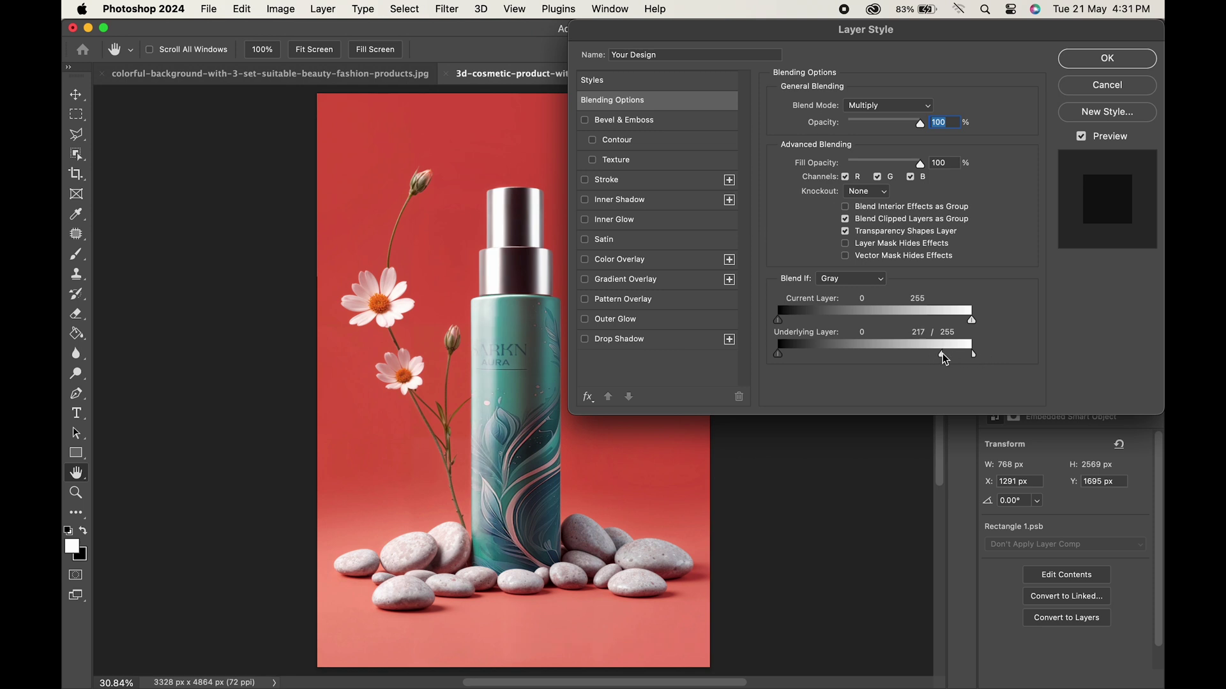
pyautogui.click(1092, 63)
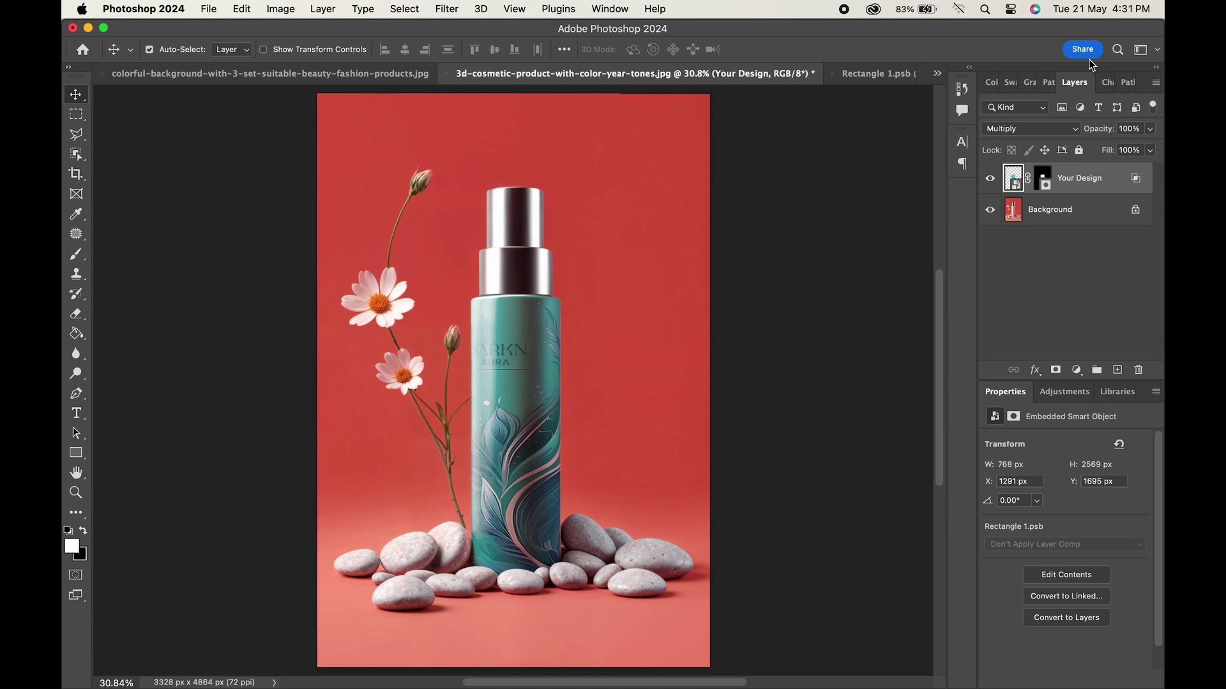
pyautogui.scroll(3, 515, 447)
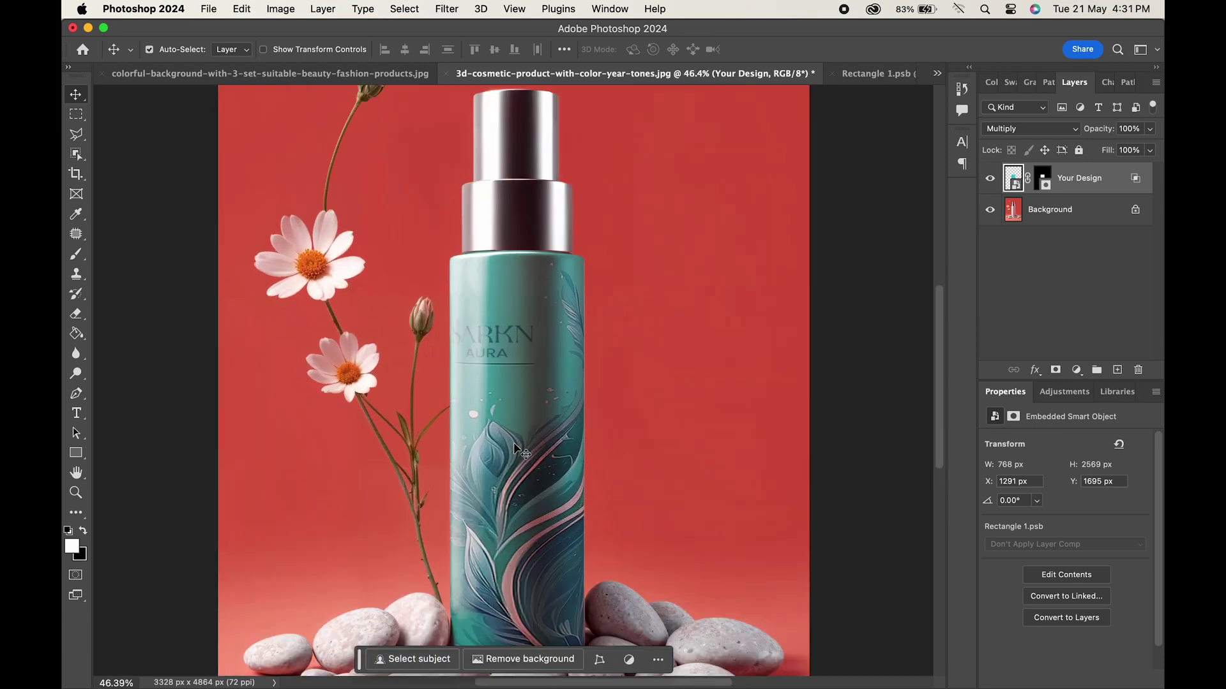
pyautogui.scroll(-4, 515, 447)
pyautogui.scroll(1, 514, 447)
pyautogui.scroll(1, 514, 445)
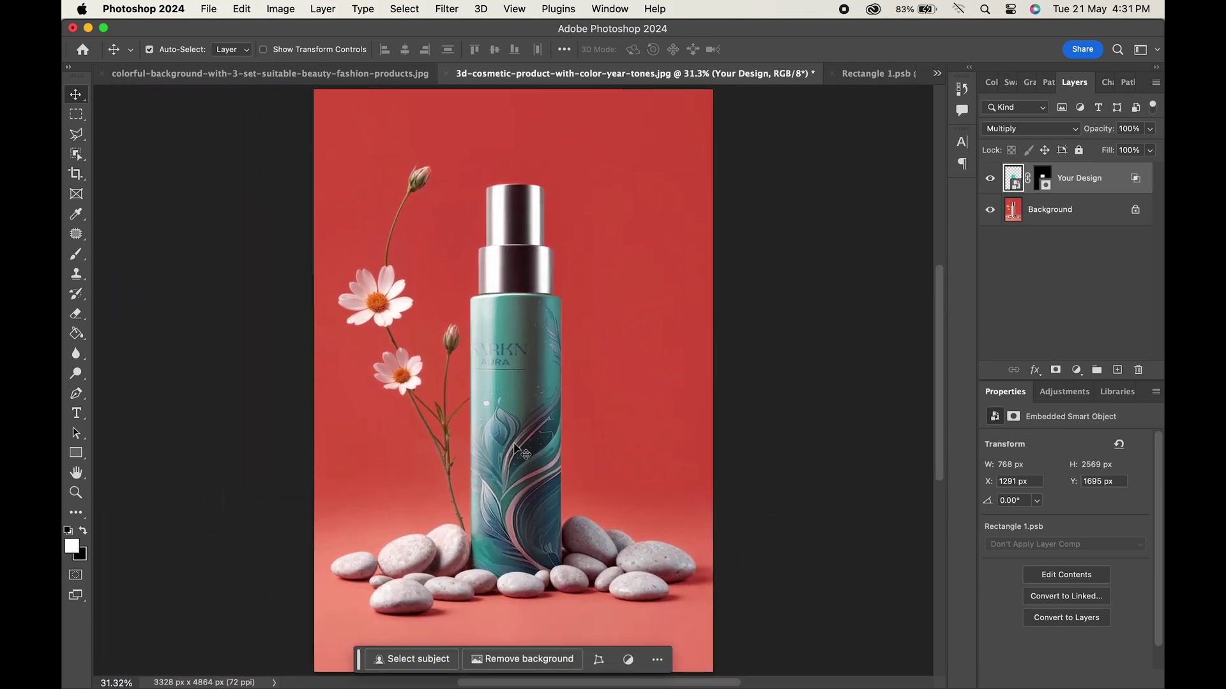
# Move the Sarkn AURA design right inside Rectangle 1.psb, save it, and return to the mockup
pyautogui.doubleClick(1016, 182)
pyautogui.press('super+t')
pyautogui.moveTo(524, 382); pyautogui.dragTo(544, 384)
pyautogui.press('Return')
pyautogui.press('super+s')
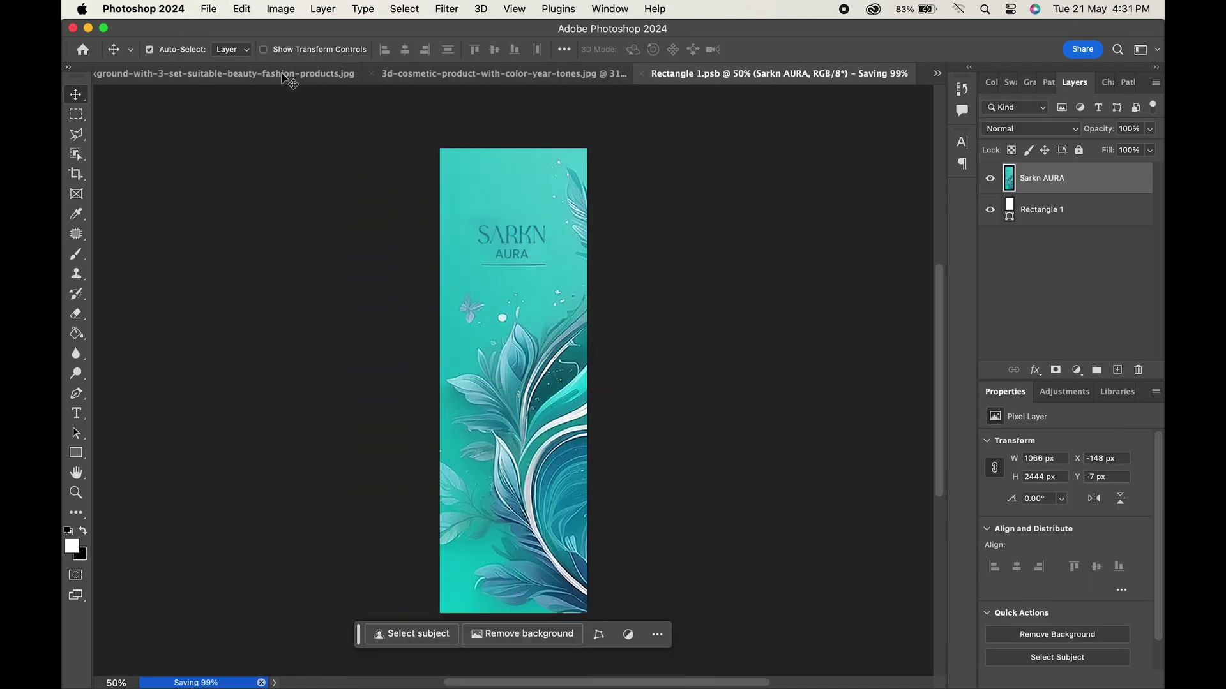
pyautogui.click(413, 77)
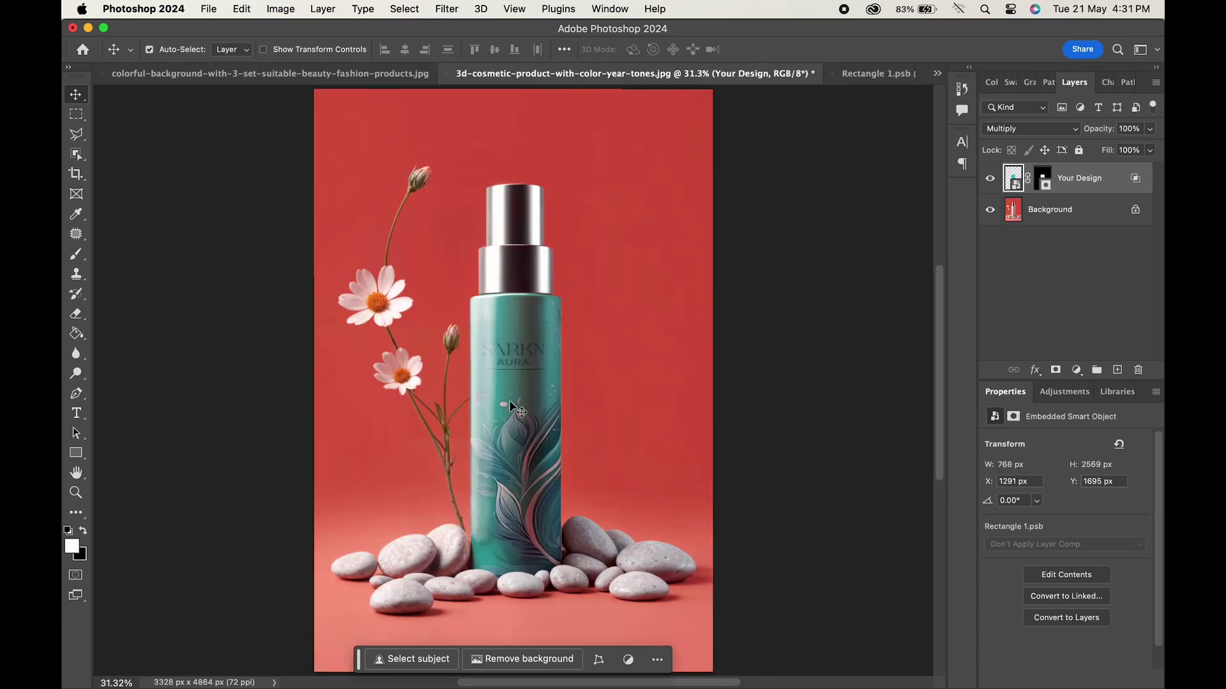
pyautogui.scroll(-3, 515, 409)
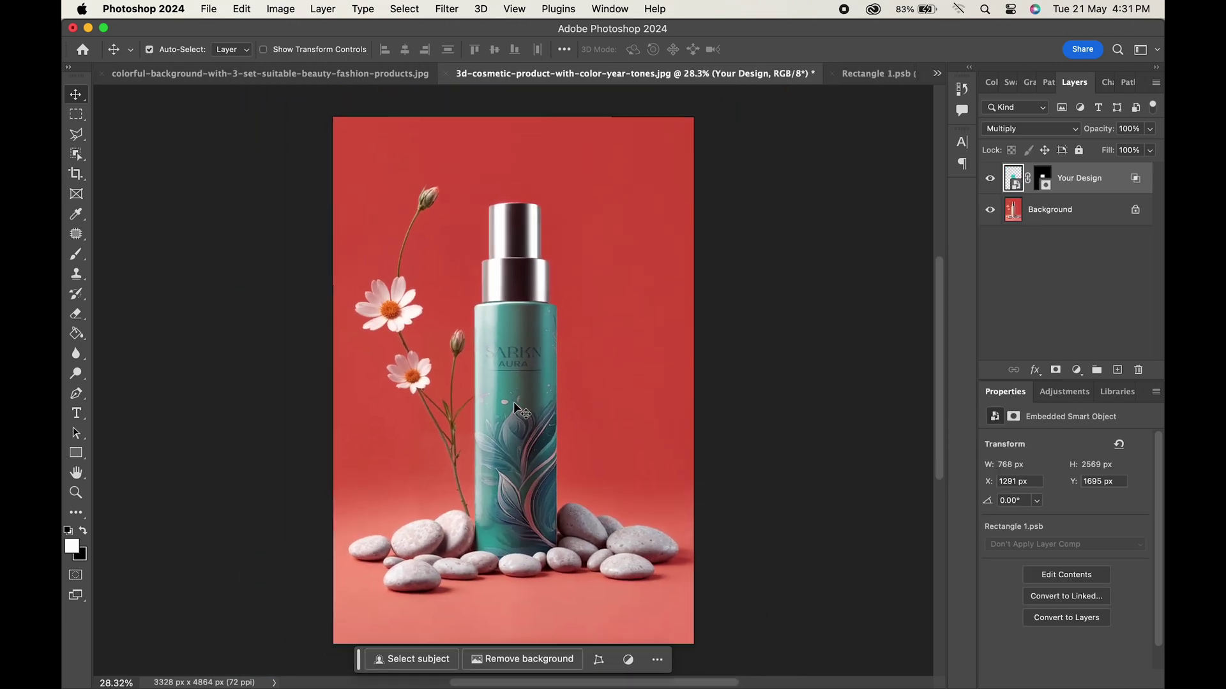